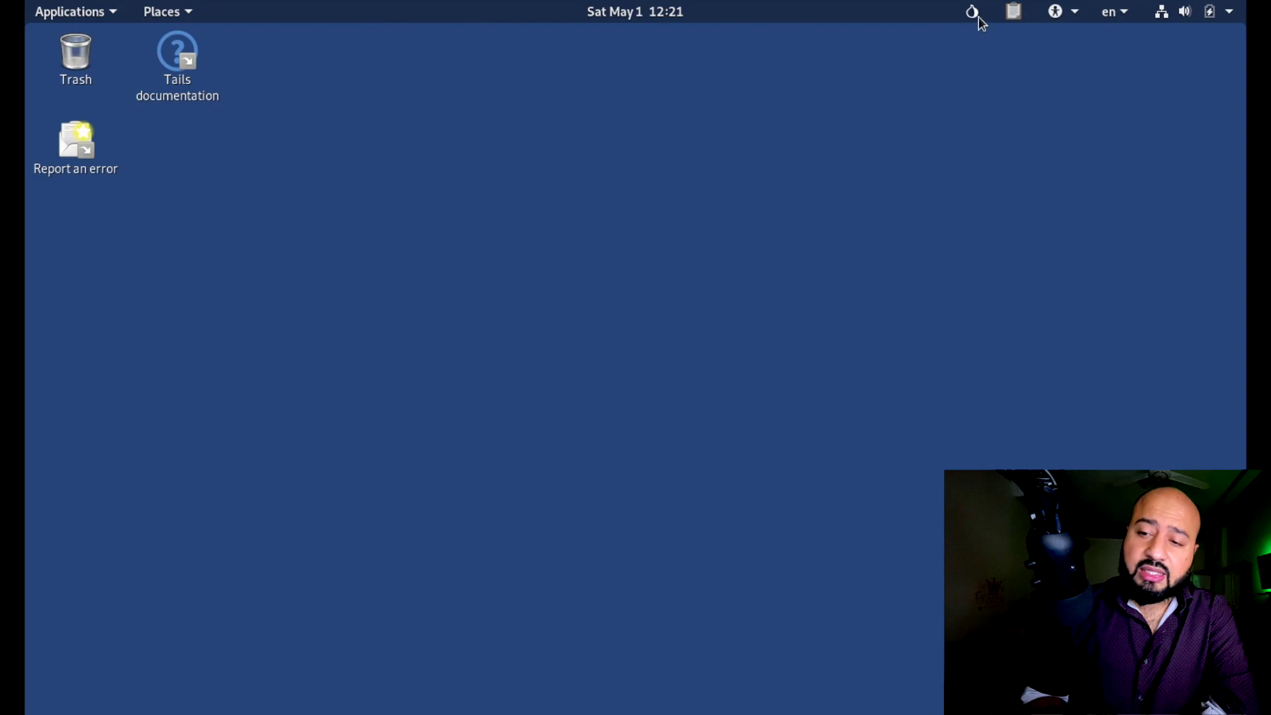
Inspect the wired network connection options and the Tor status indicator's Onion Circuits option.
left_click(1163, 14)
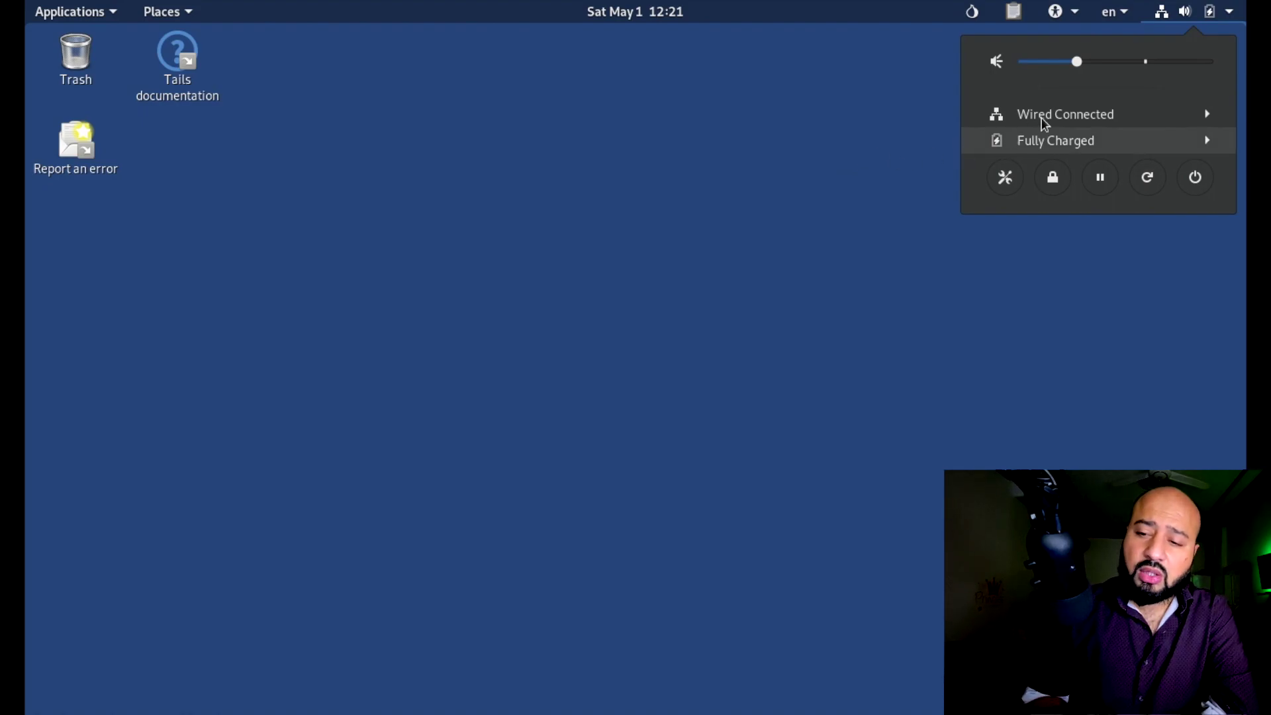
left_click(1084, 117)
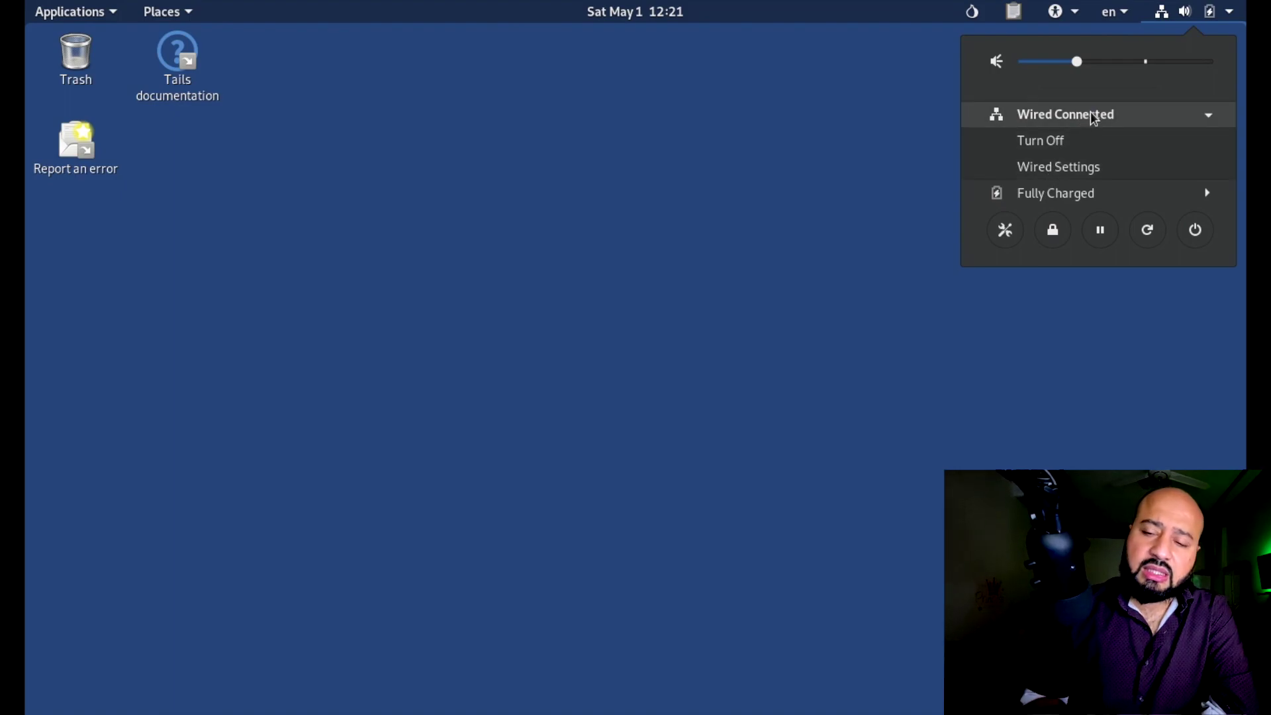
left_click(896, 133)
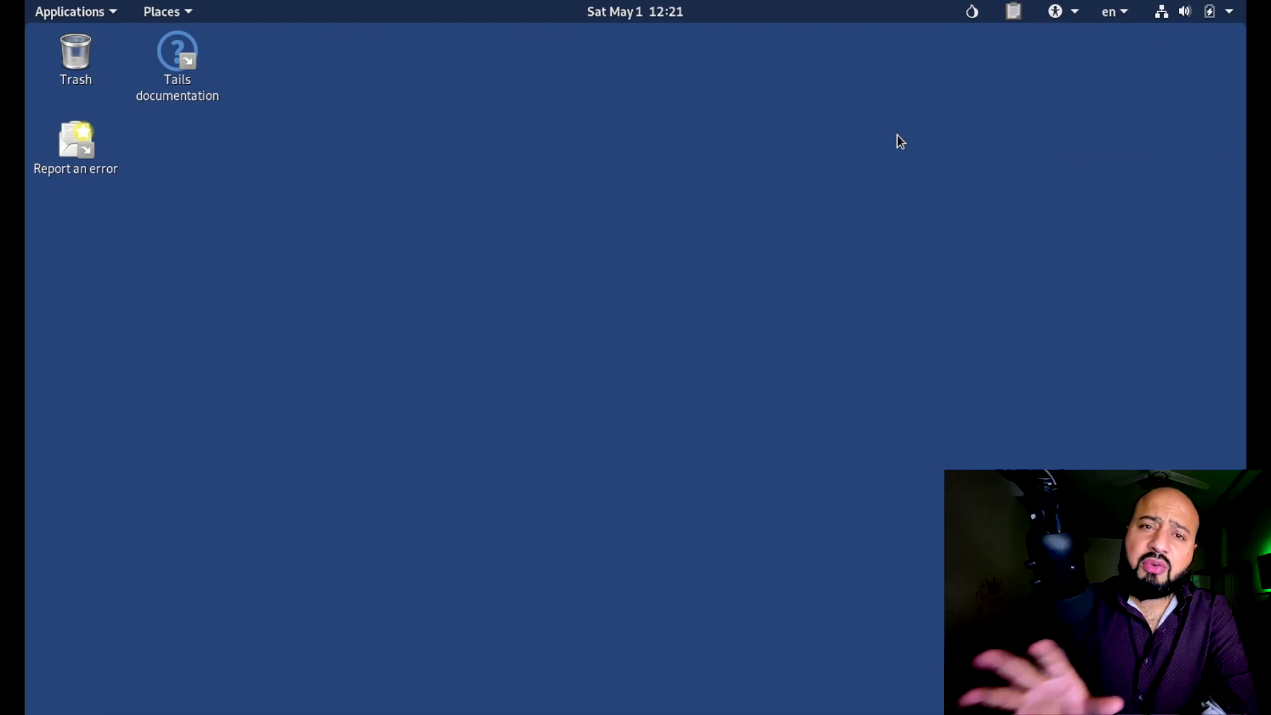
left_click(974, 19)
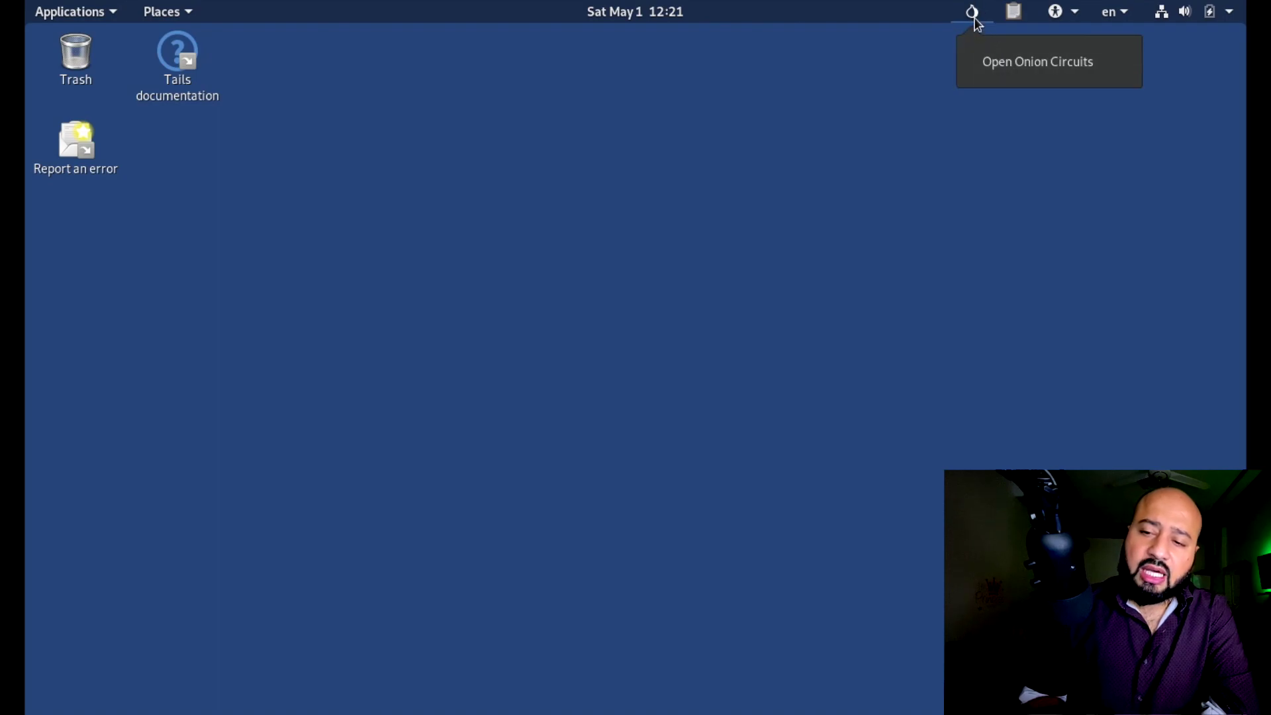
left_click(933, 67)
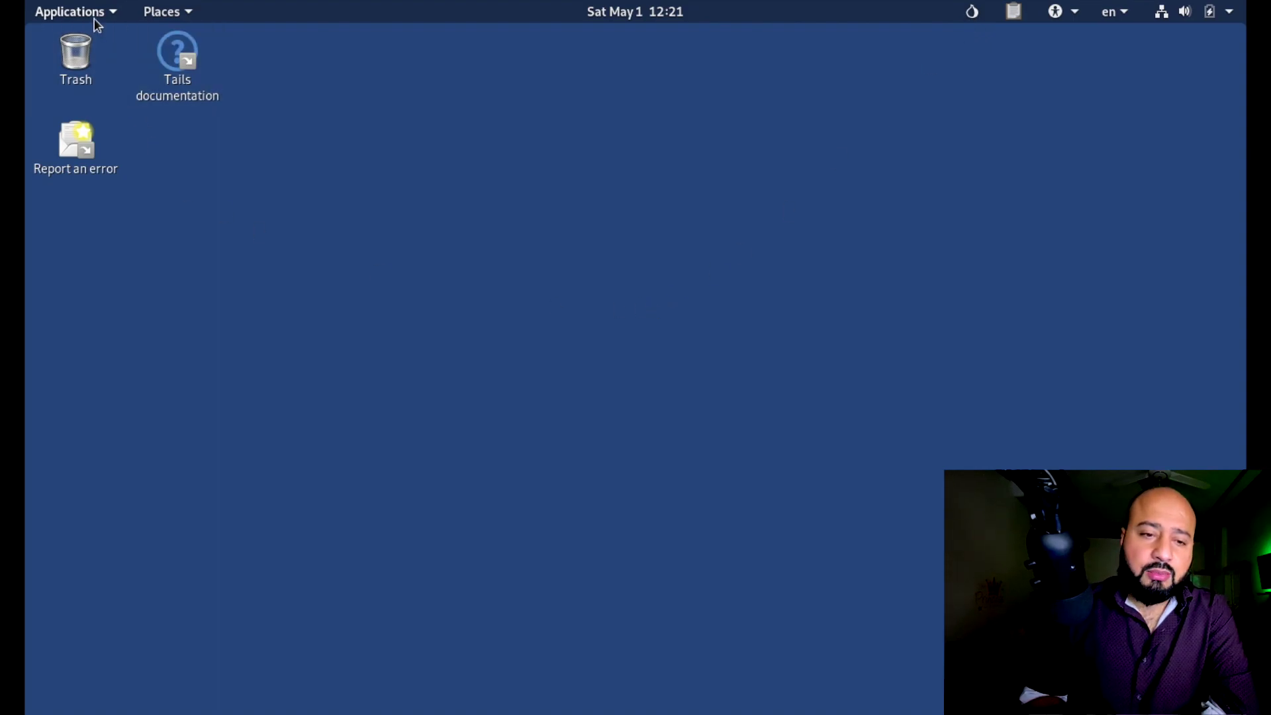
Launch Tor Browser and load duckduckgo.com.
left_click(73, 11)
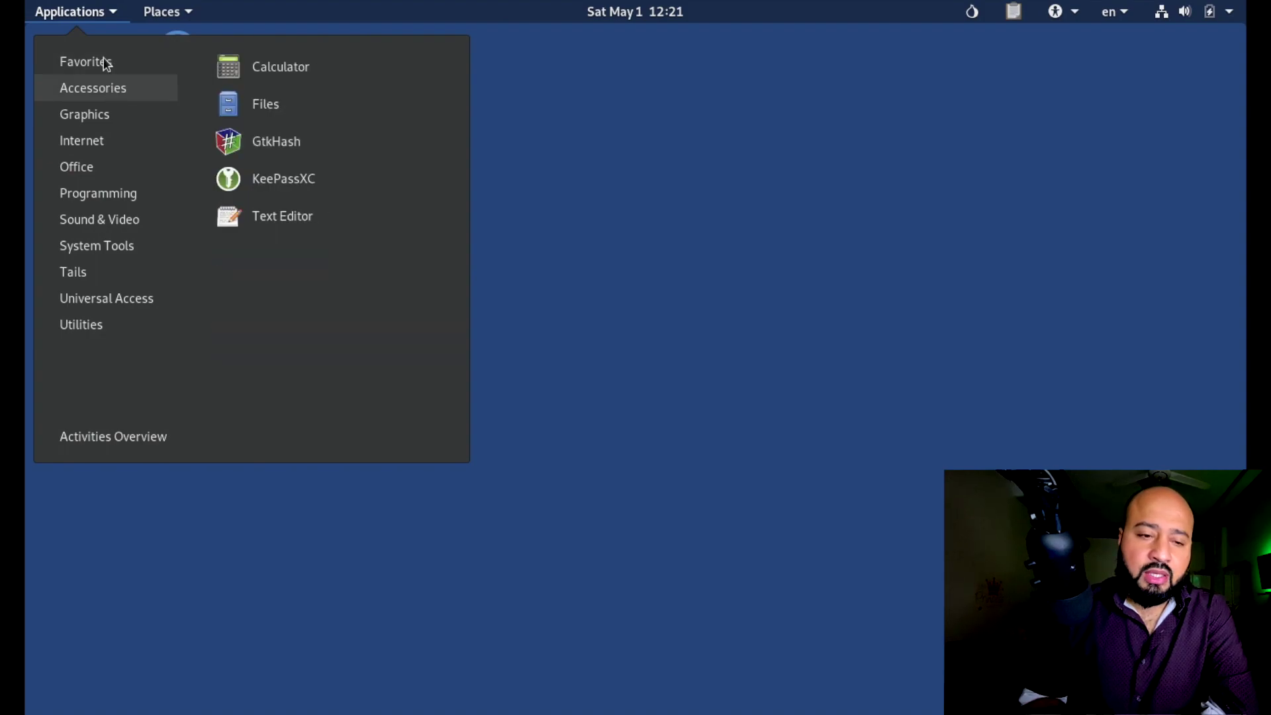
left_click(275, 66)
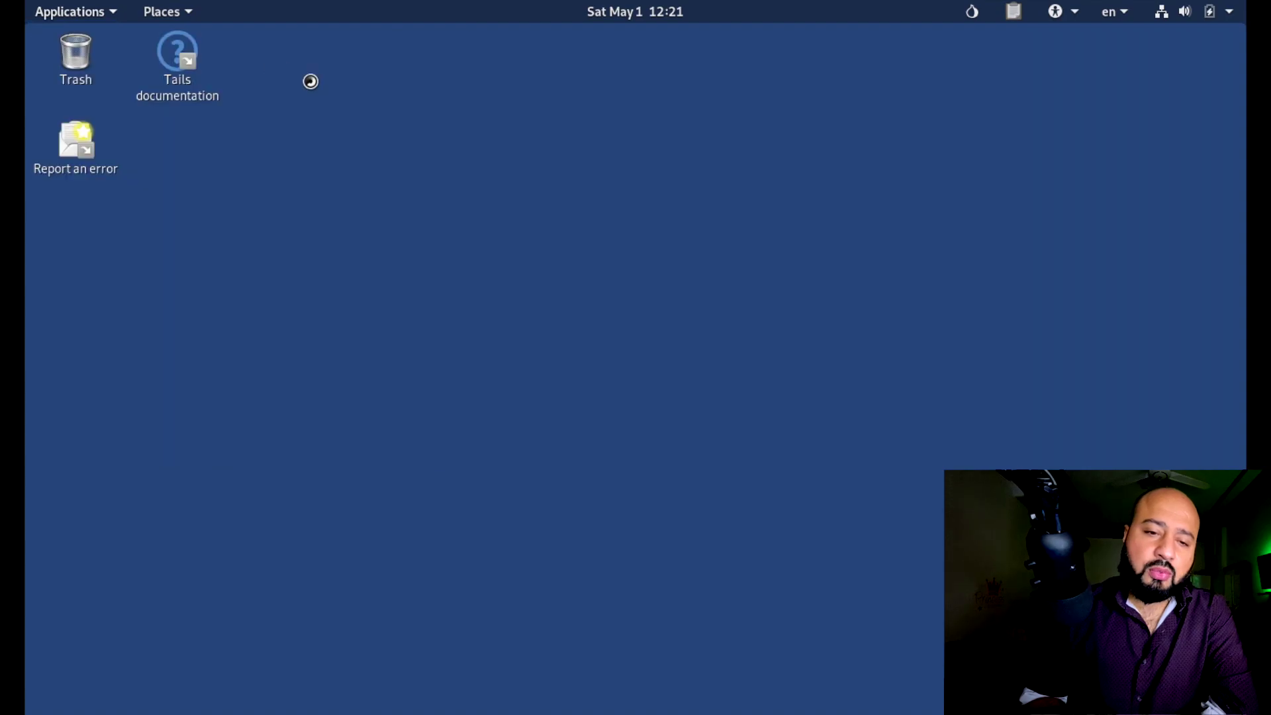
type("d")
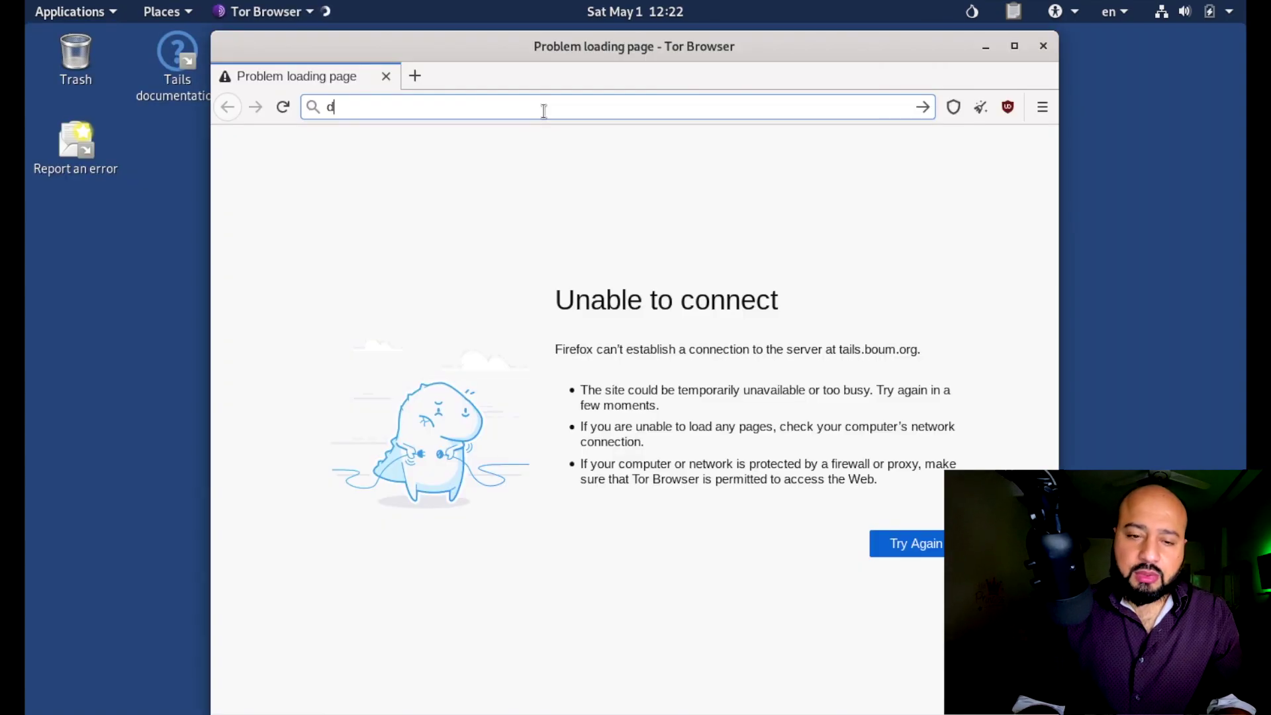
type("uckduck")
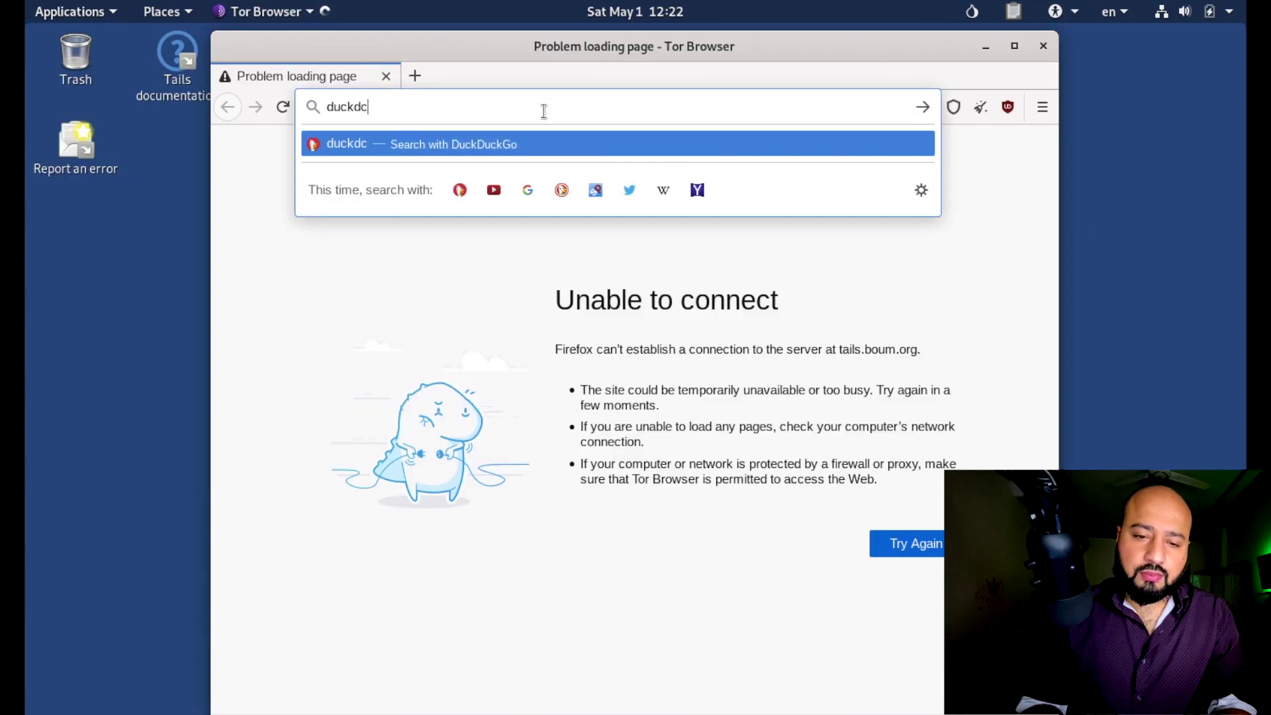
type("go.com")
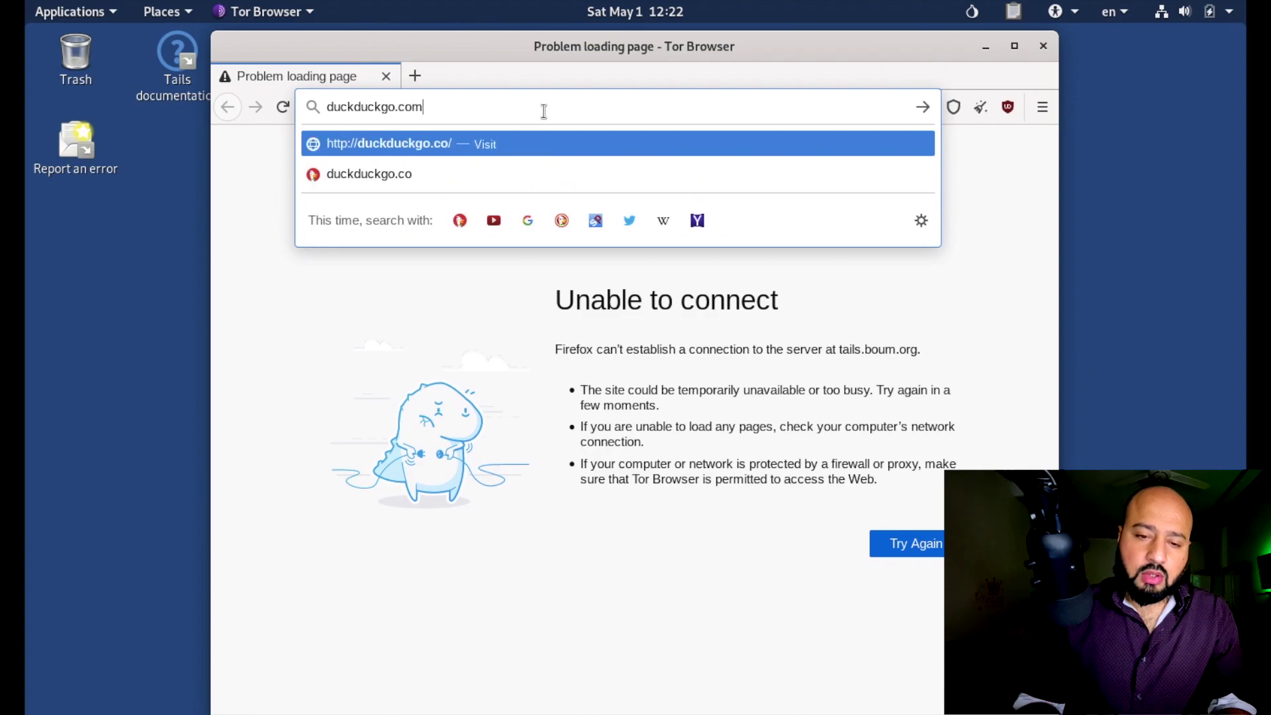
key("Return")
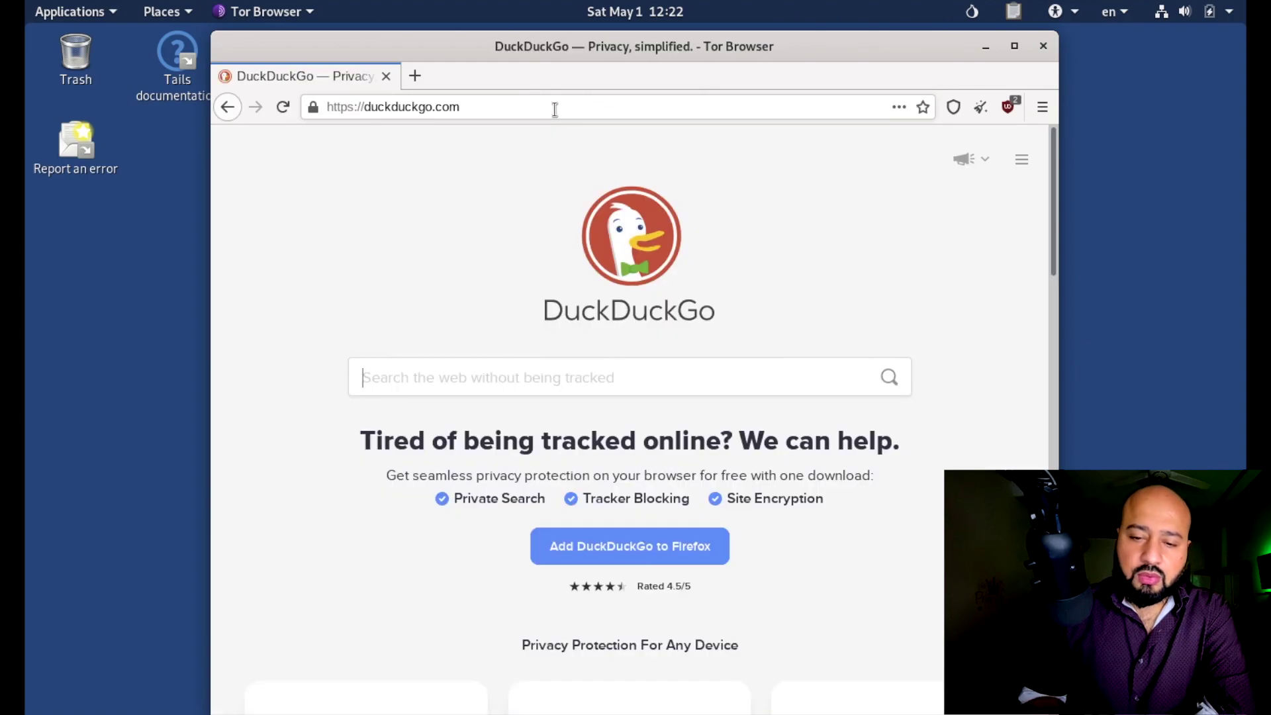
Load check.torproject.org in a new browser tab to verify the Tor connection.
left_click(416, 77)
type("check.o")
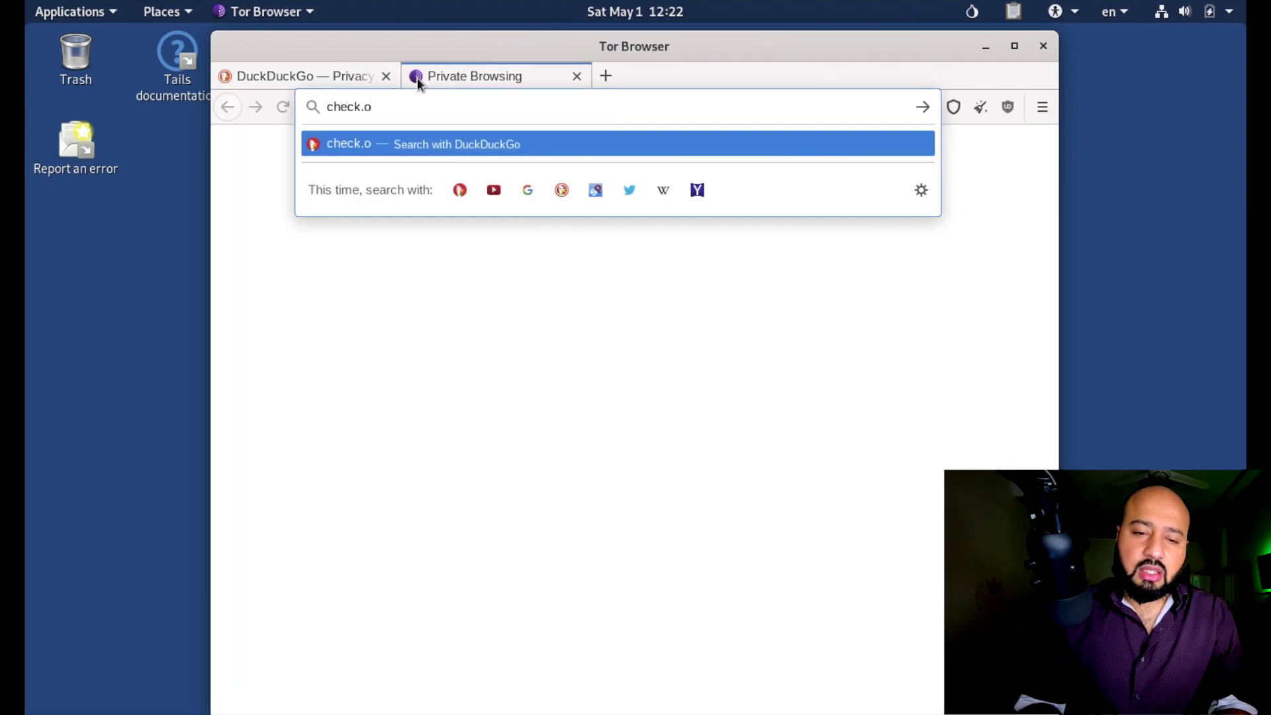
key("BackSpace")
type("tor")
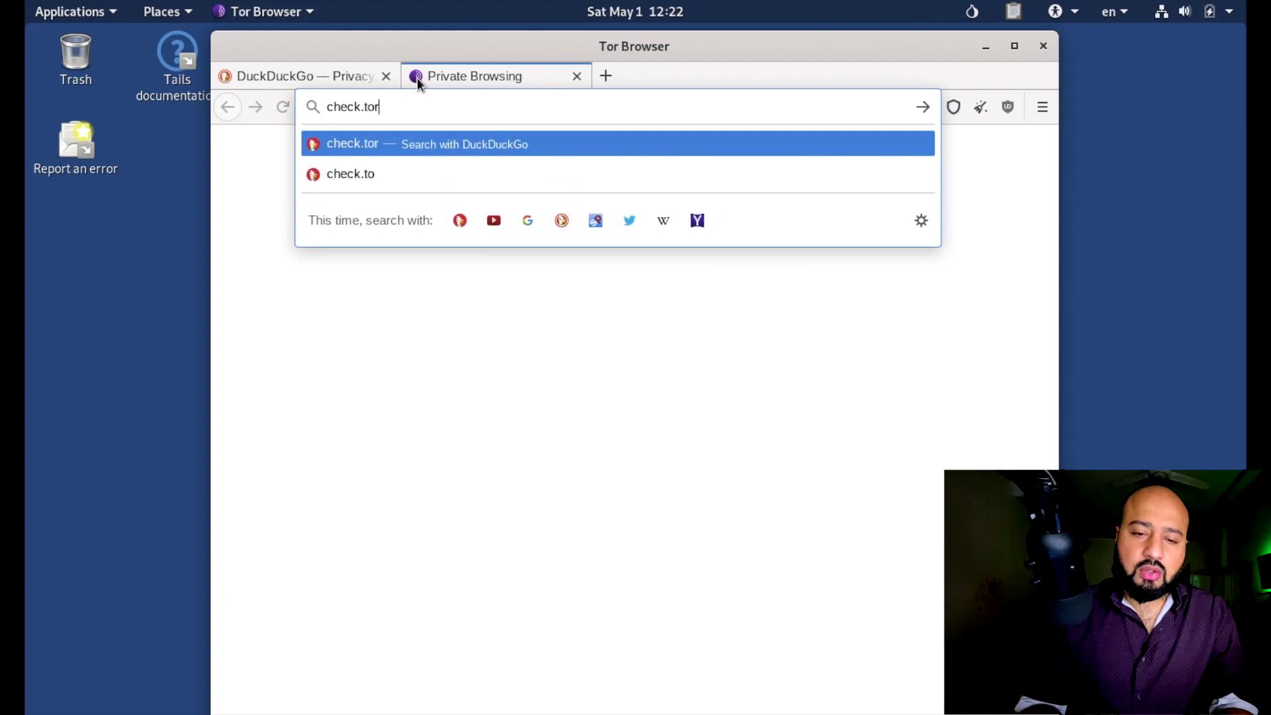
type("project.org")
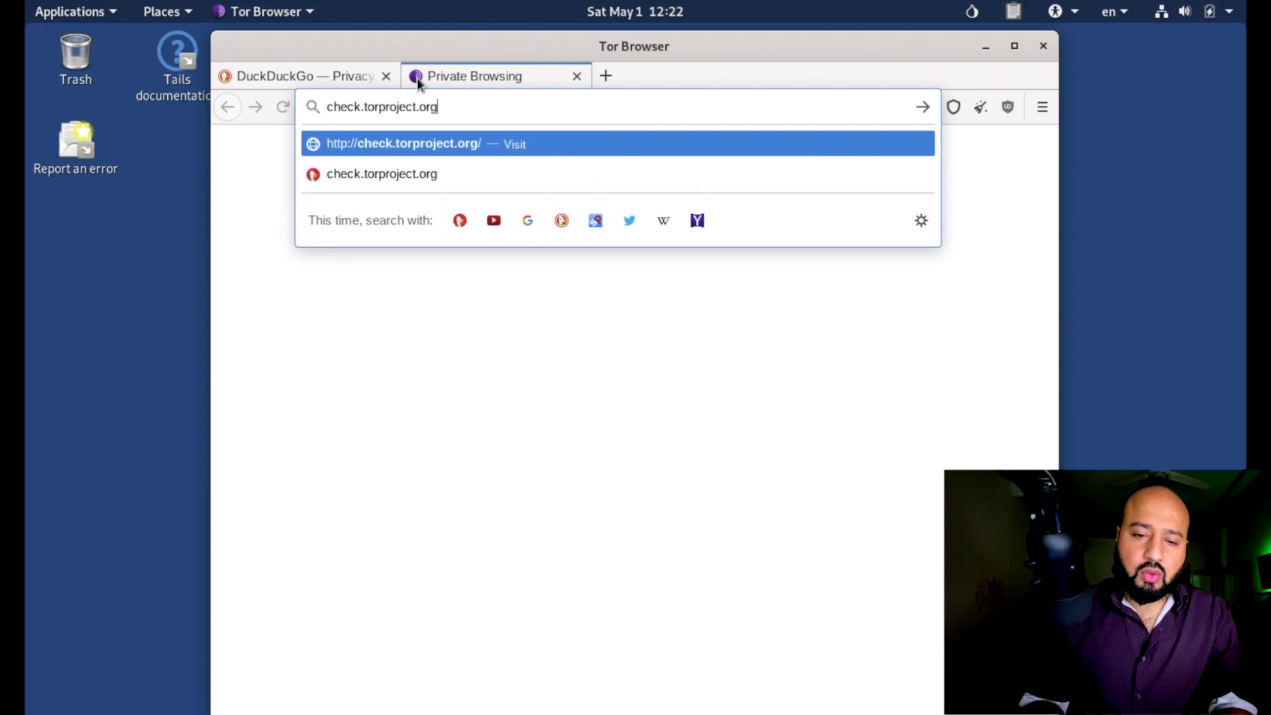
key("Return")
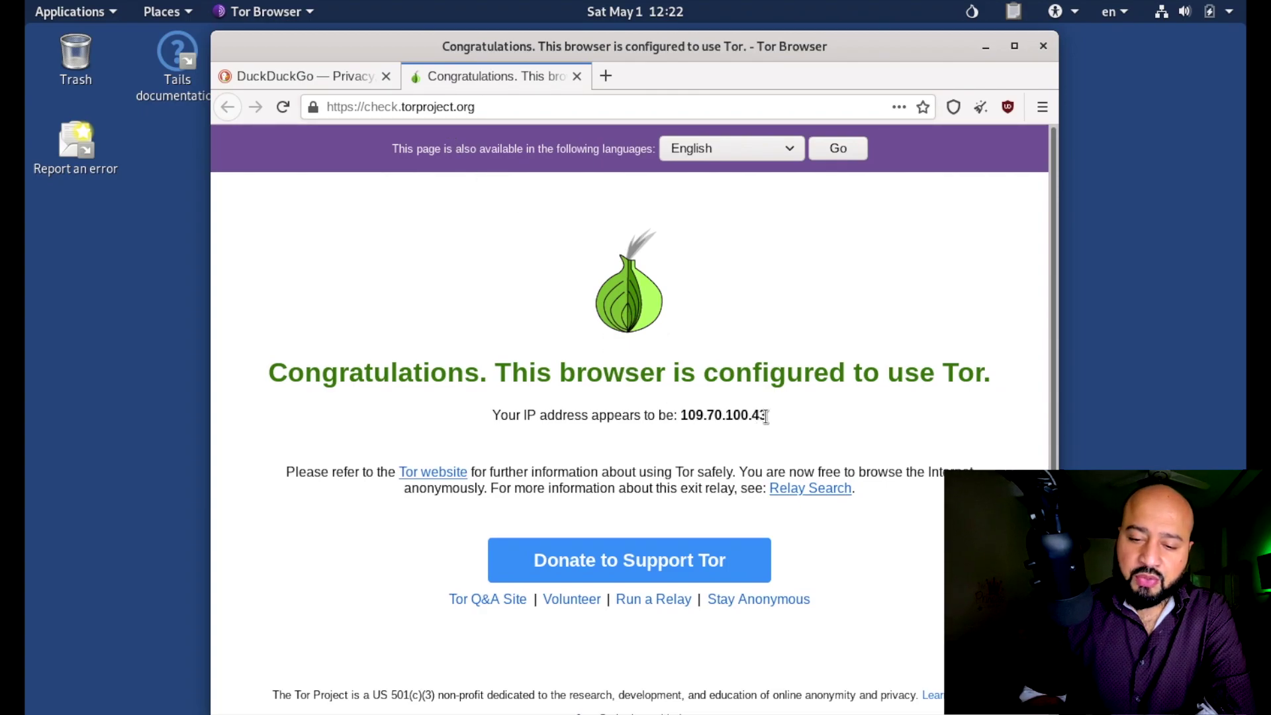
Highlight the reported IP address and restart Tor Browser with a new identity.
left_click_drag(768, 414, 683, 414)
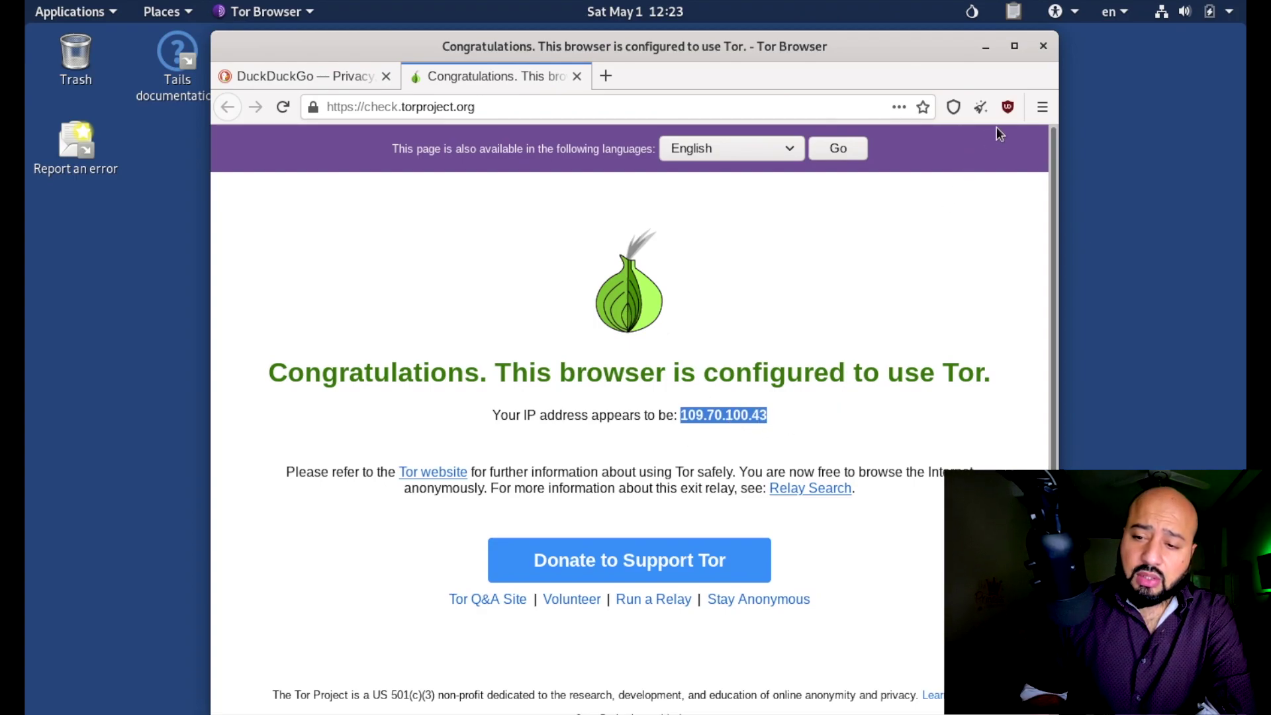
left_click(1043, 108)
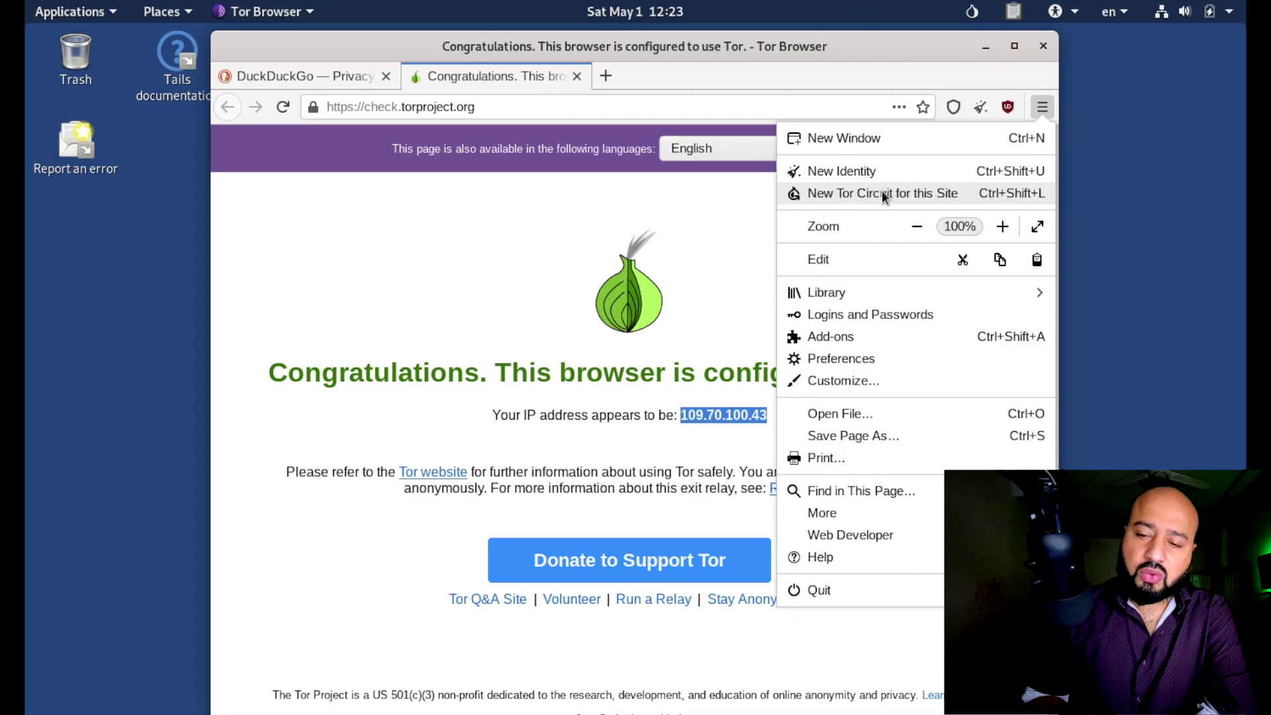
left_click(835, 172)
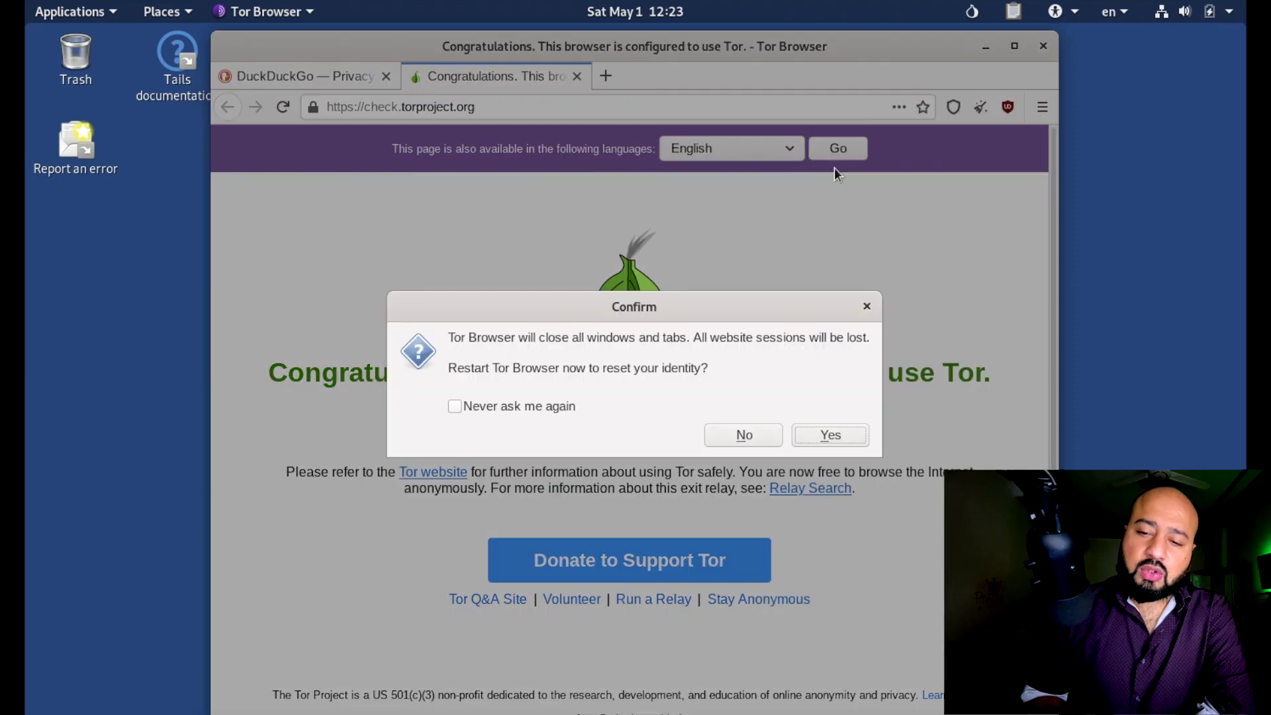
left_click(819, 436)
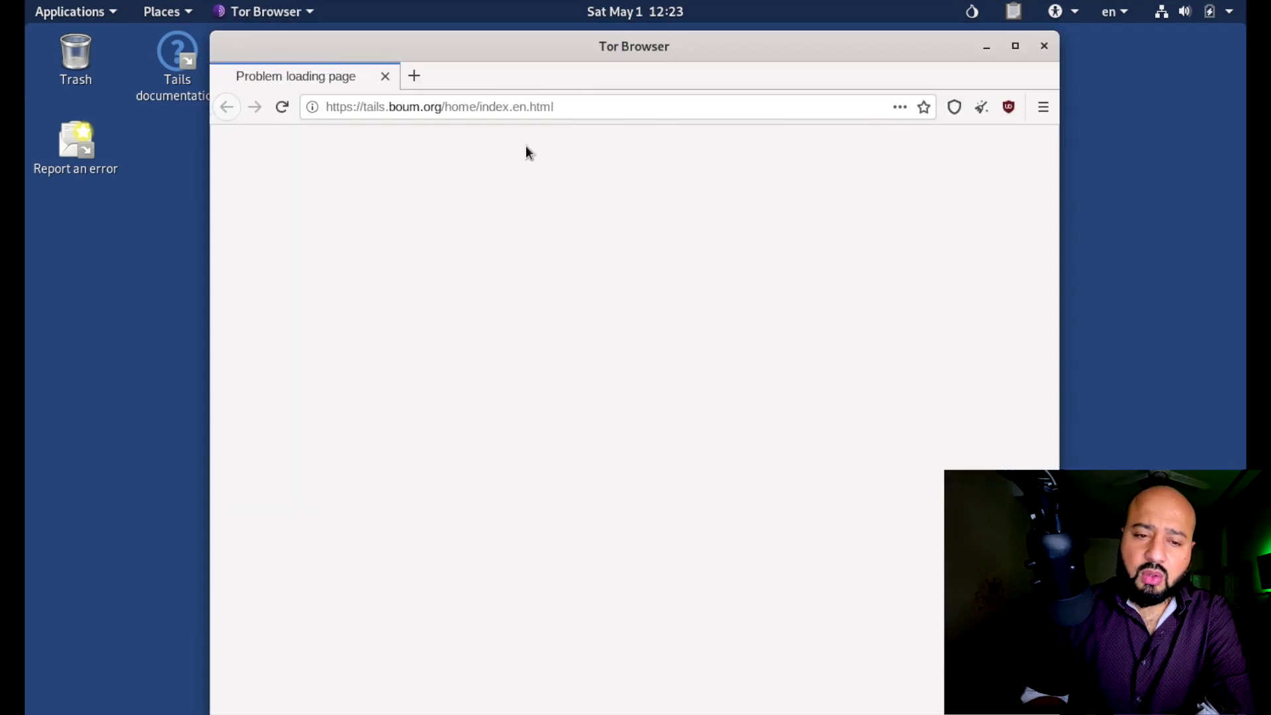
Load check.torproject.org in the restarted browser to check the new identity.
left_click(495, 109)
type("che")
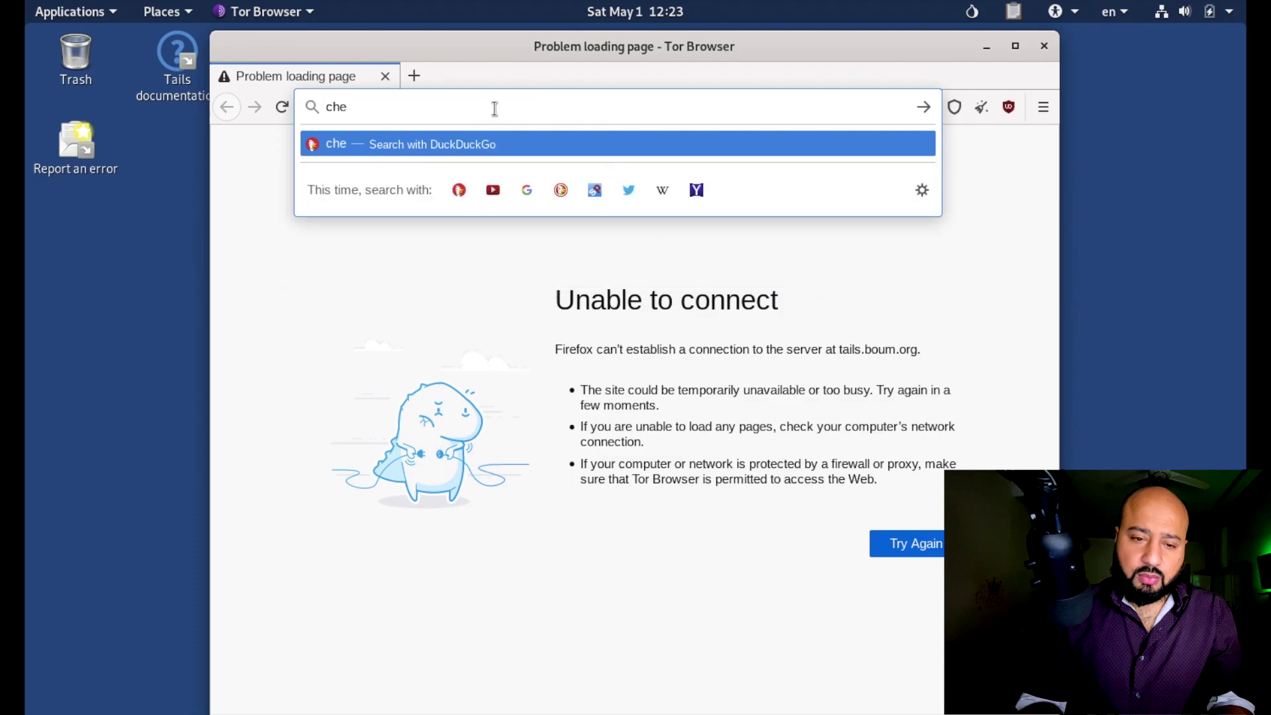
type("ck.torpo")
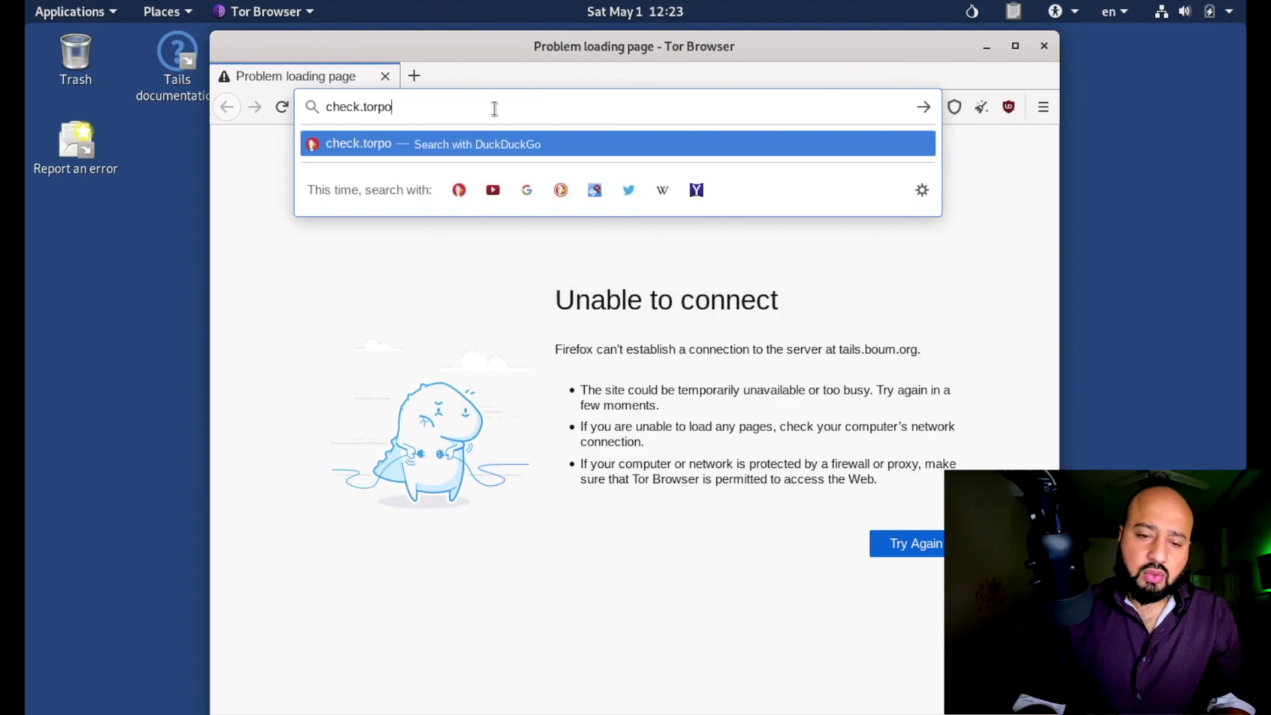
type("rject.")
key("BackSpace")
key("BackSpace")
key("BackSpace")
key("BackSpace")
key("BackSpace")
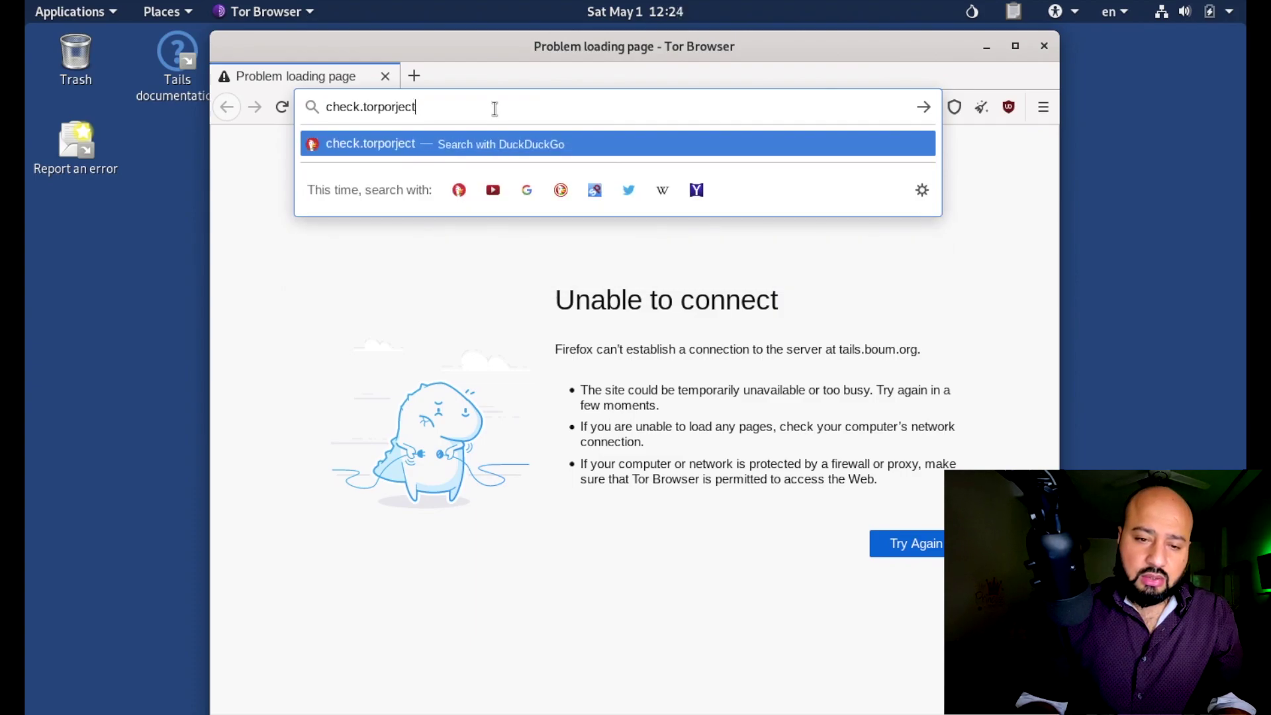
key("BackSpace")
key("BackSpace")
type("rojec")
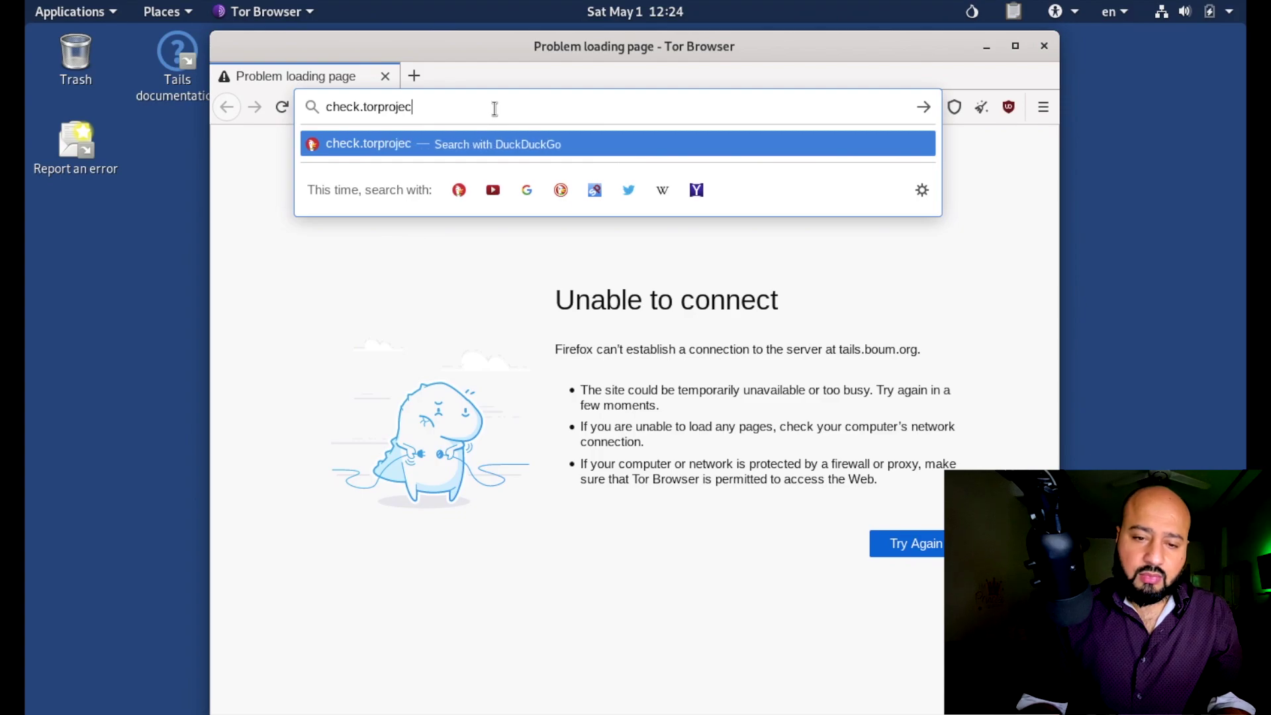
type("t.org")
key("Return")
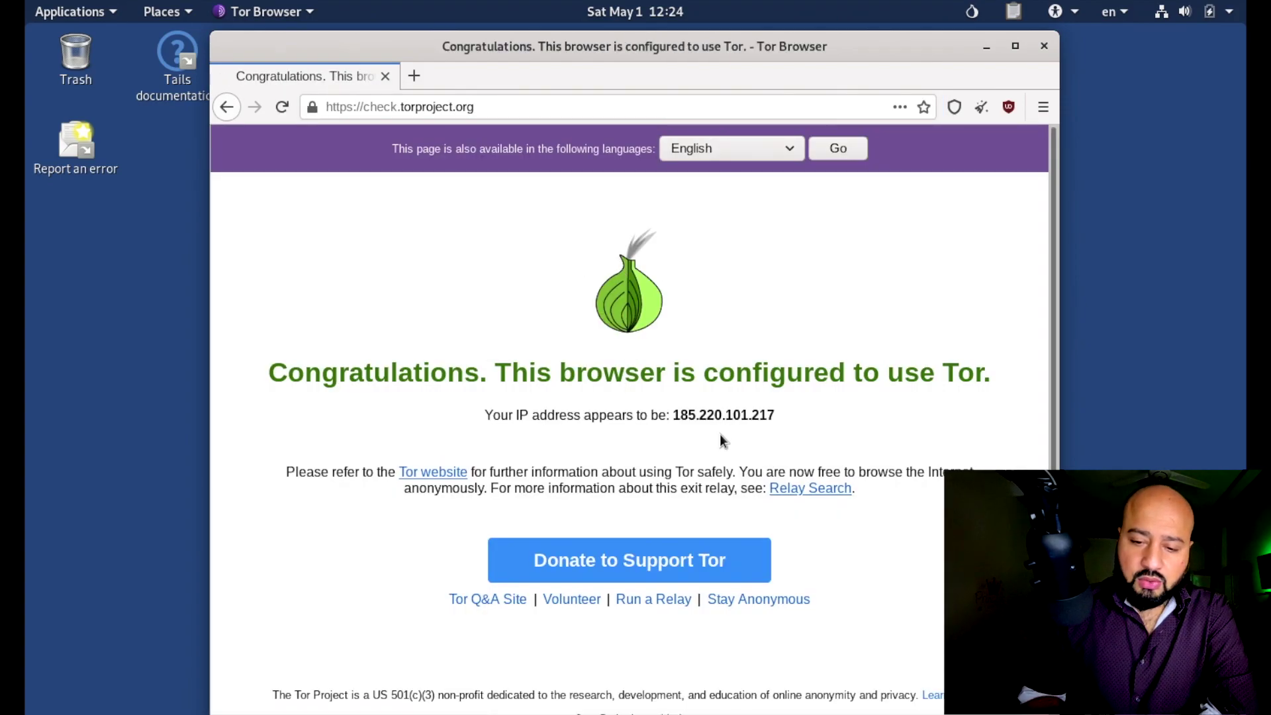
Highlight the reported IP address and request a new Tor circuit for this site.
left_click_drag(673, 415, 774, 415)
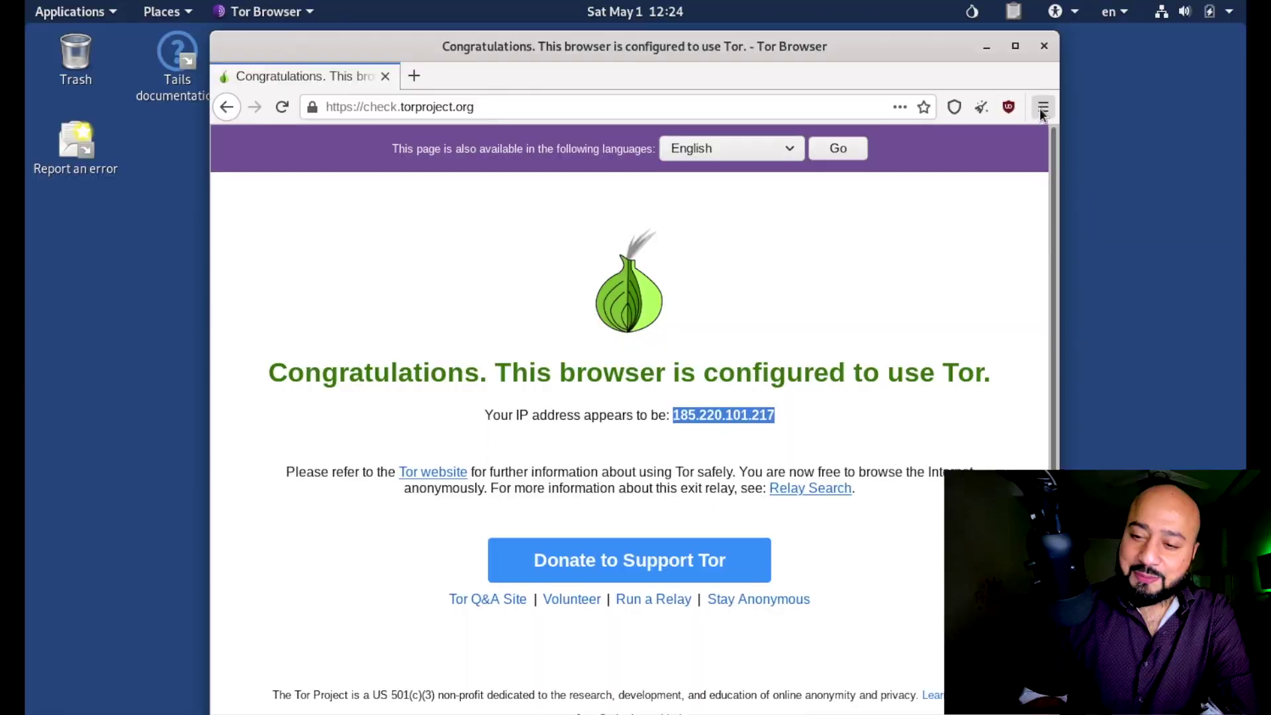
left_click(1043, 108)
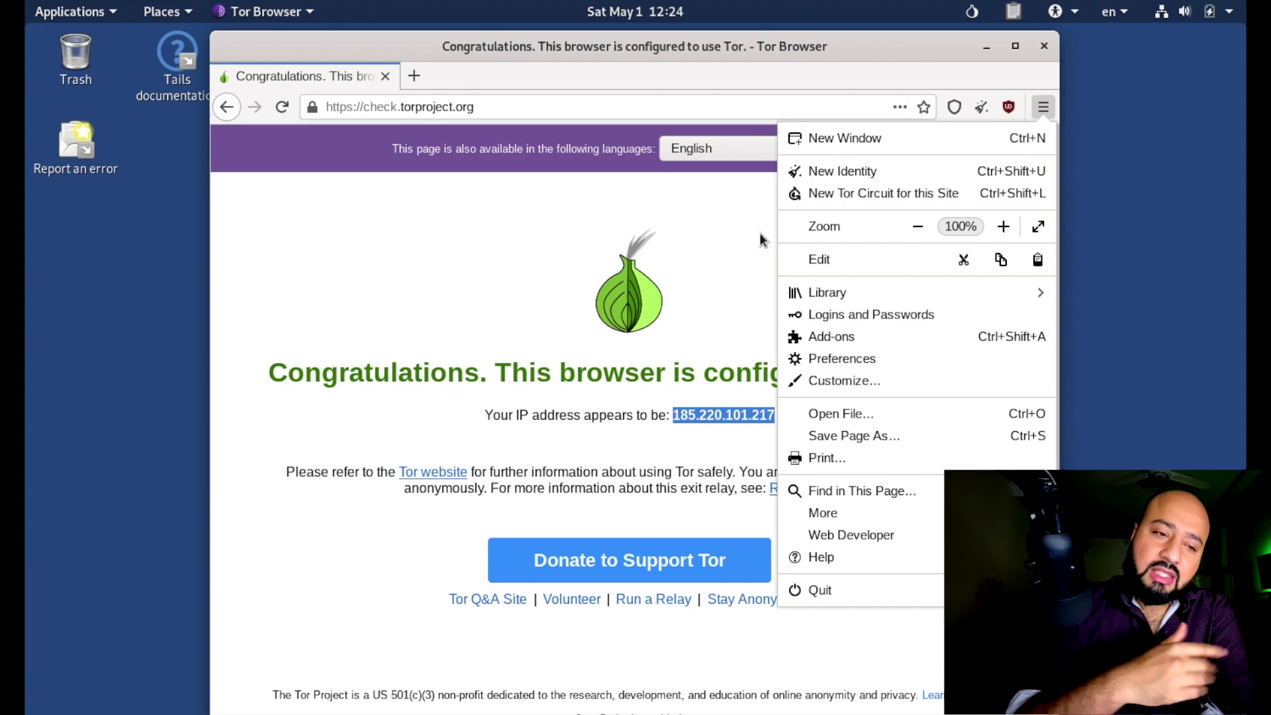
left_click(836, 196)
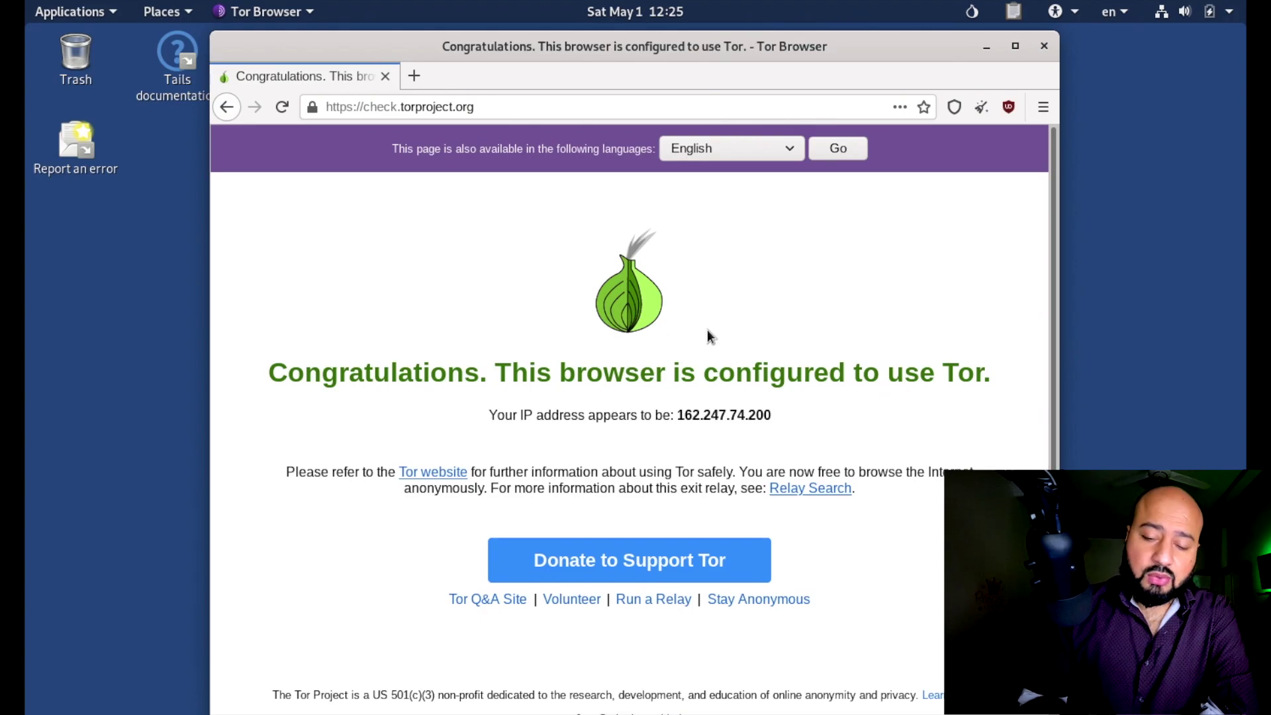
Check Tor Browser's current security level and open its advanced security settings.
left_click(954, 108)
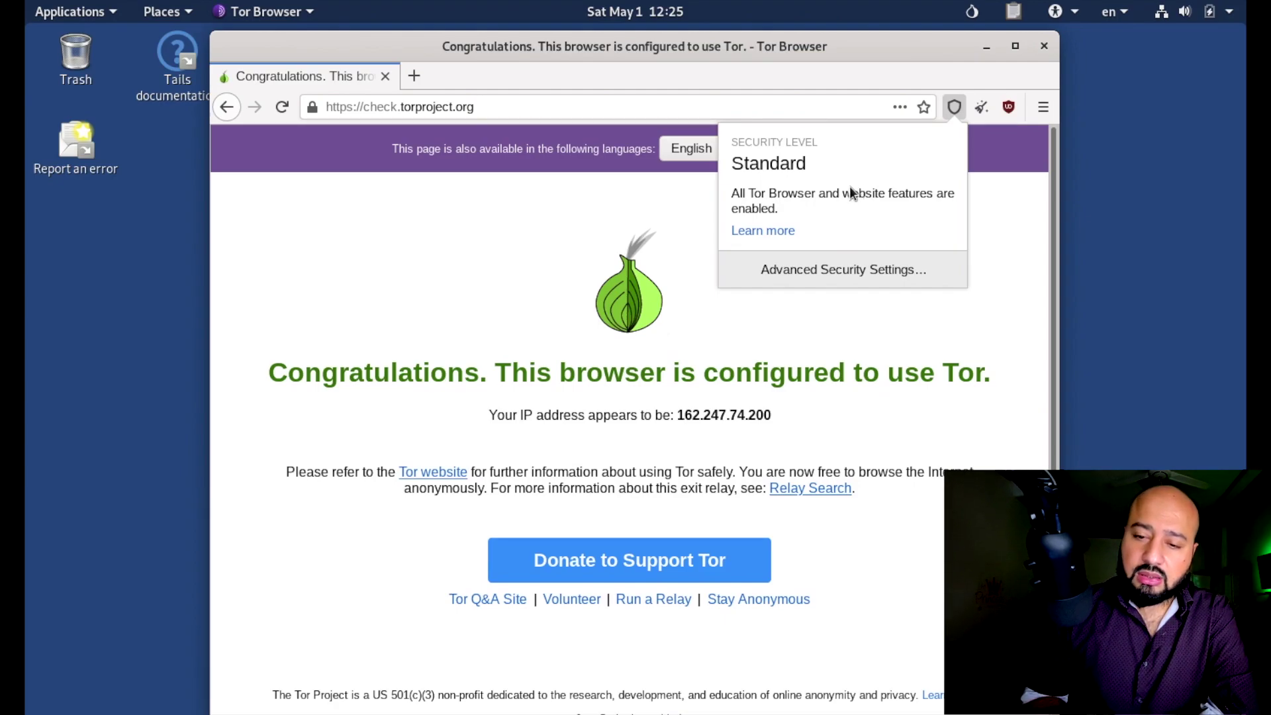
left_click(954, 108)
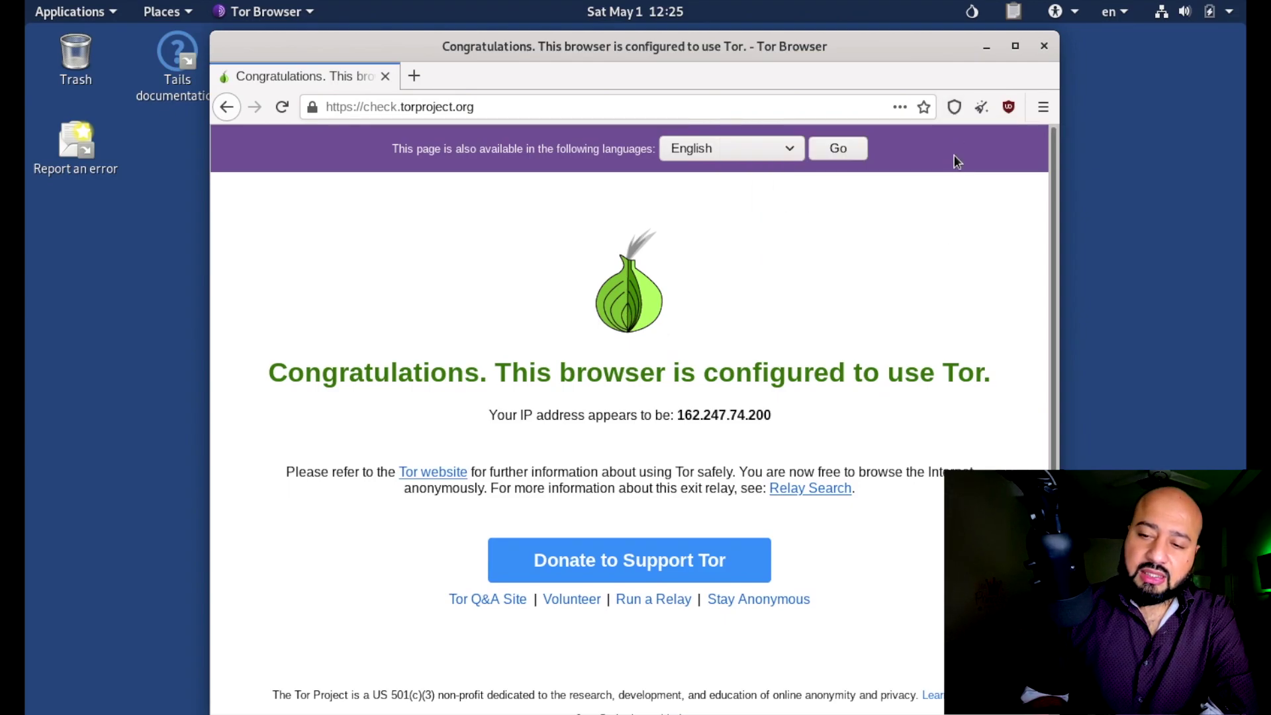
left_click(954, 108)
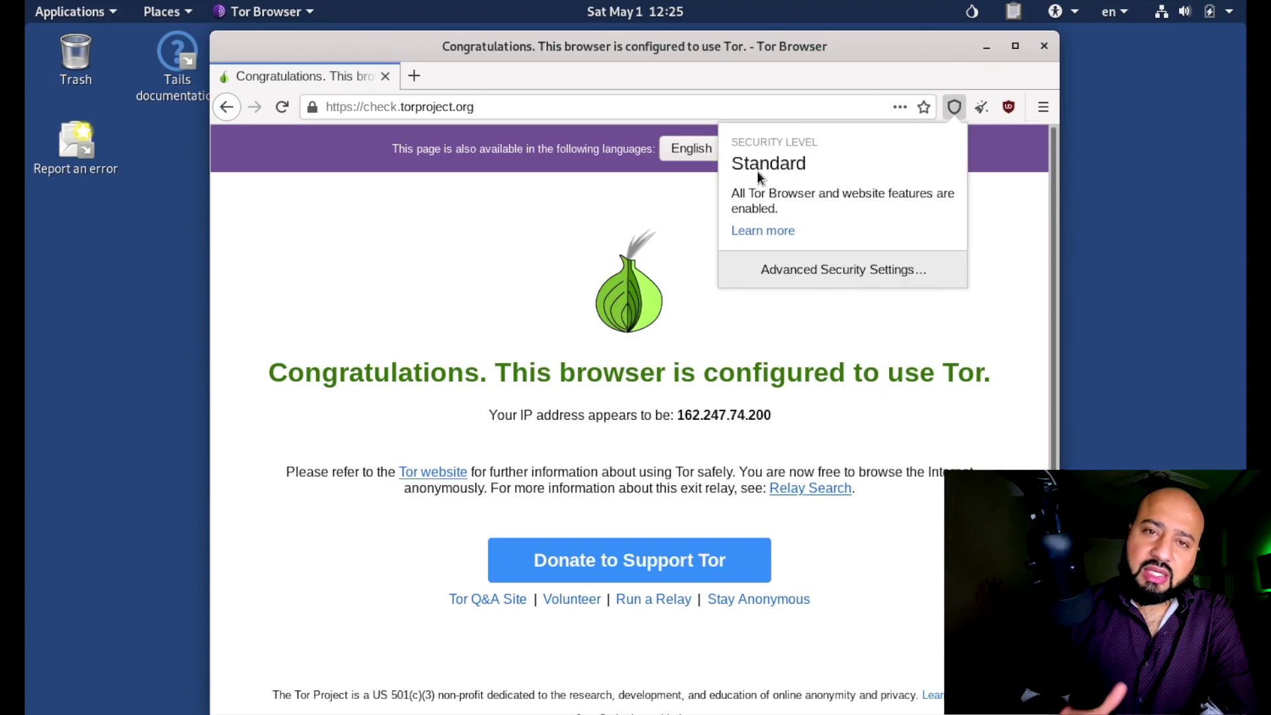
left_click(827, 271)
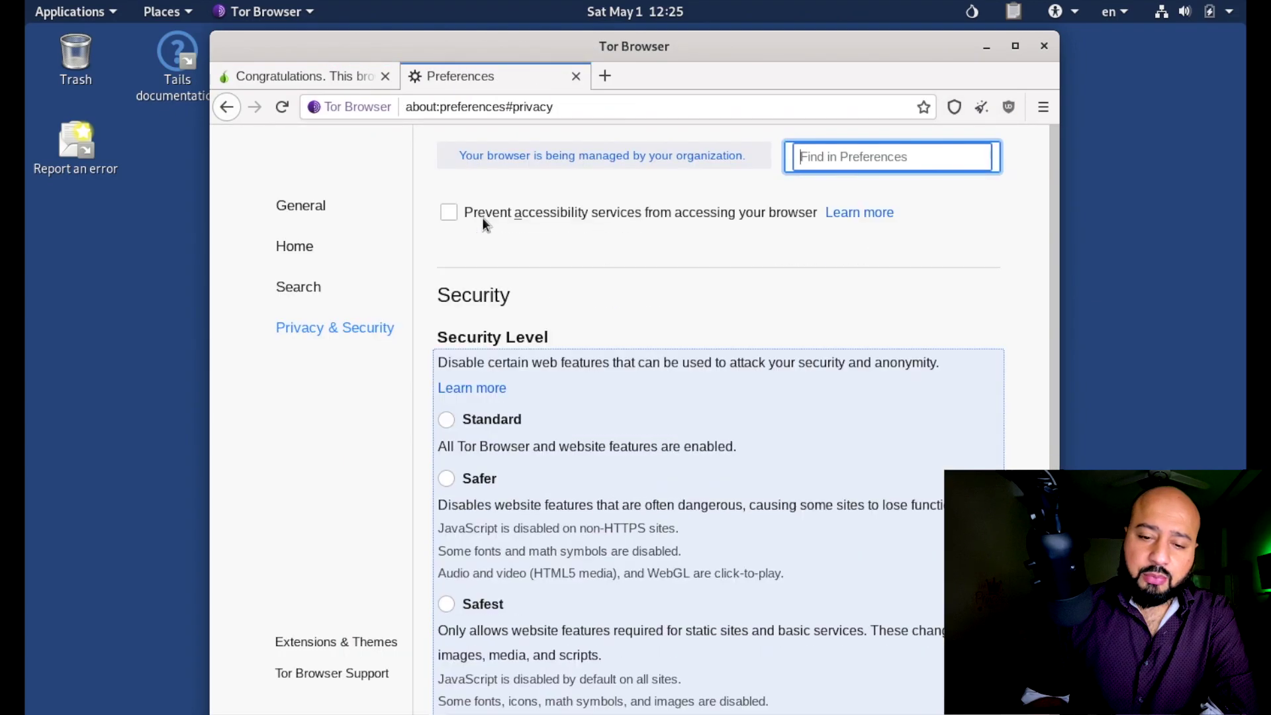
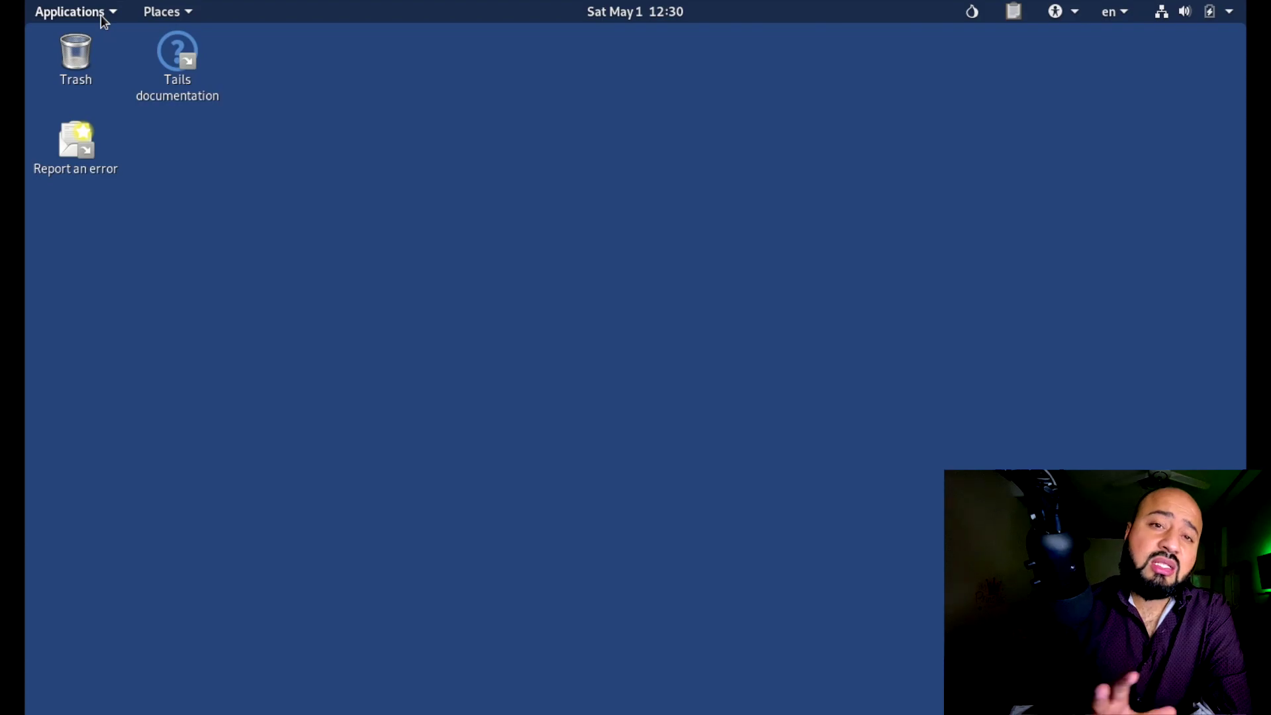
Try to launch the Unsafe Browser from the Internet applications and dismiss the resulting dialog.
left_click(101, 15)
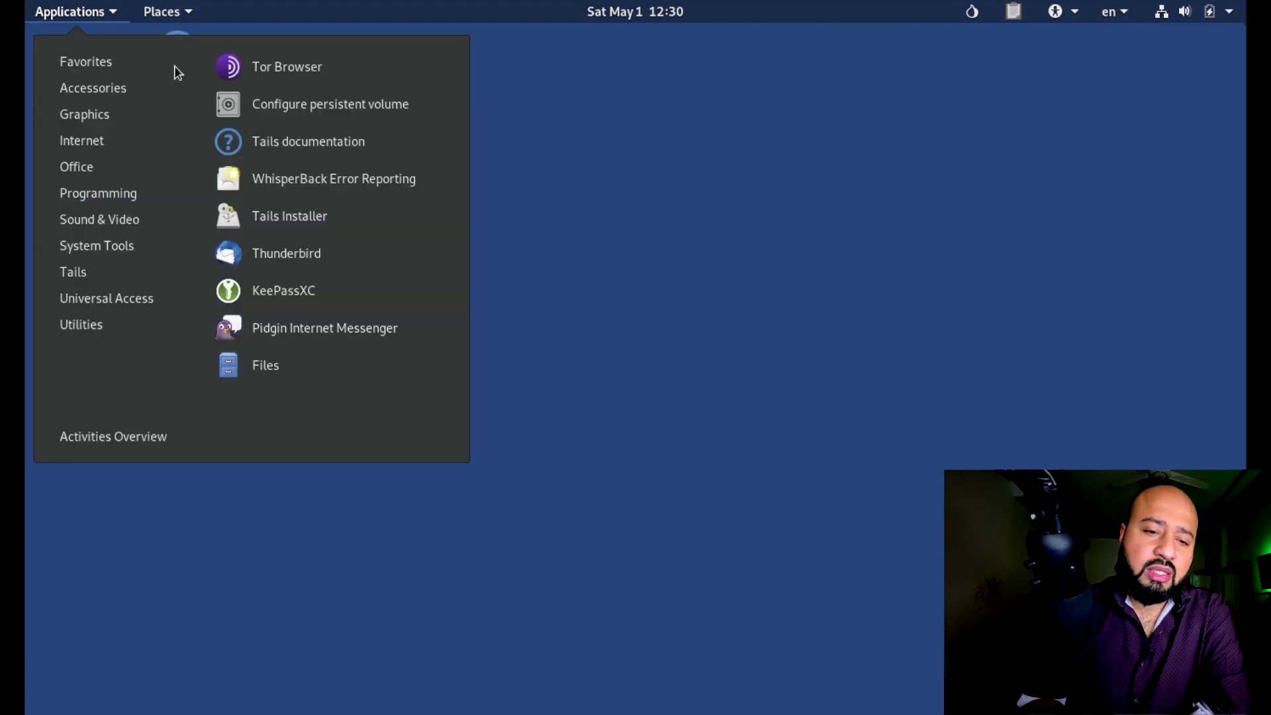
mouse_move(128, 88)
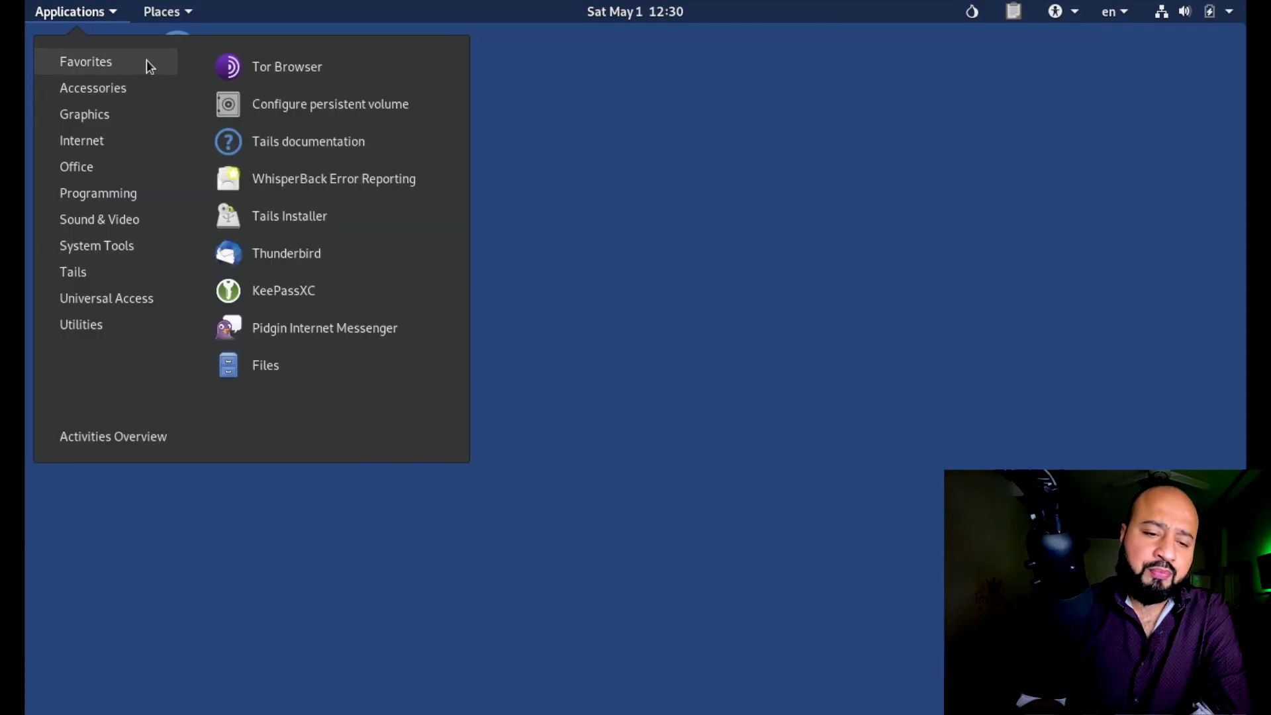
mouse_move(132, 140)
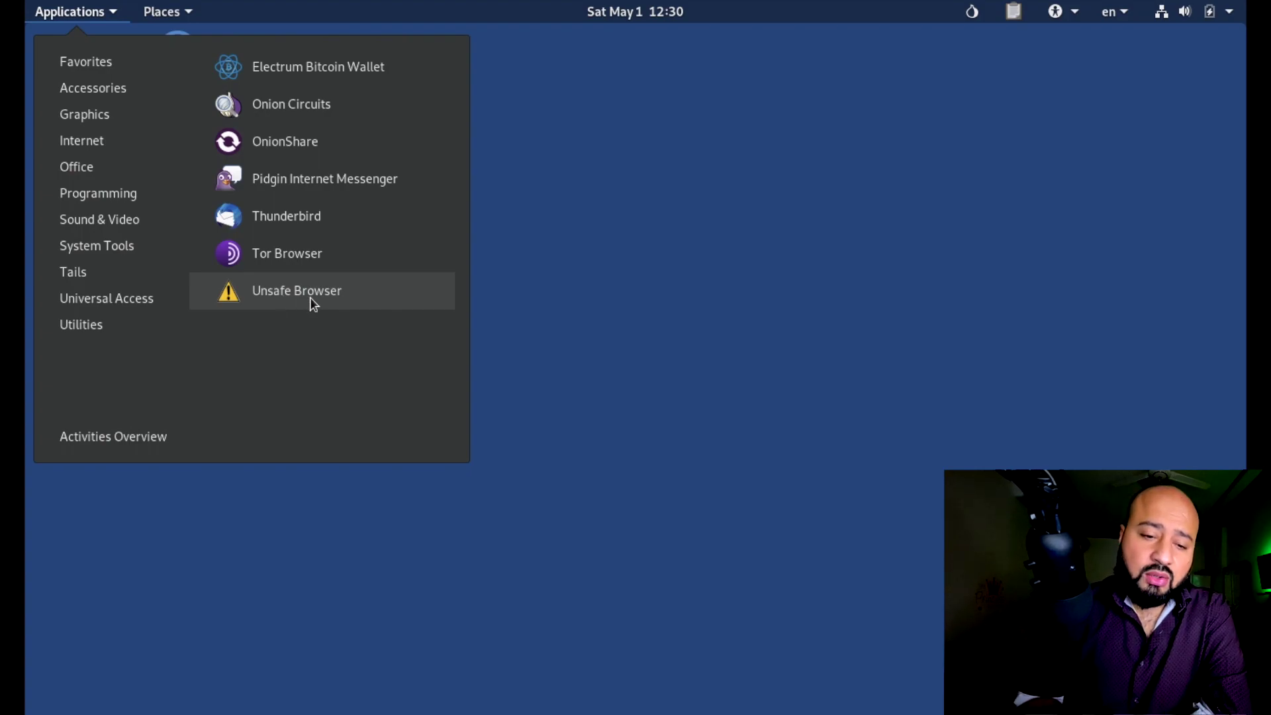
left_click(285, 297)
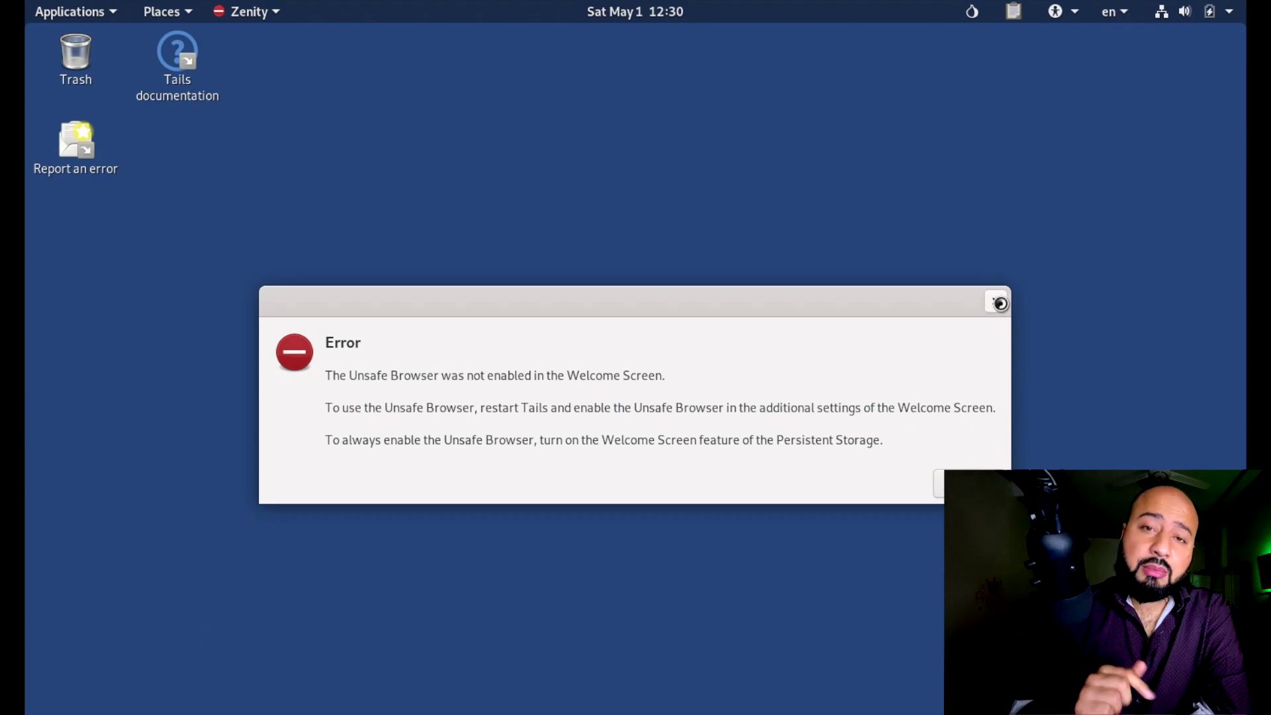
left_click(999, 302)
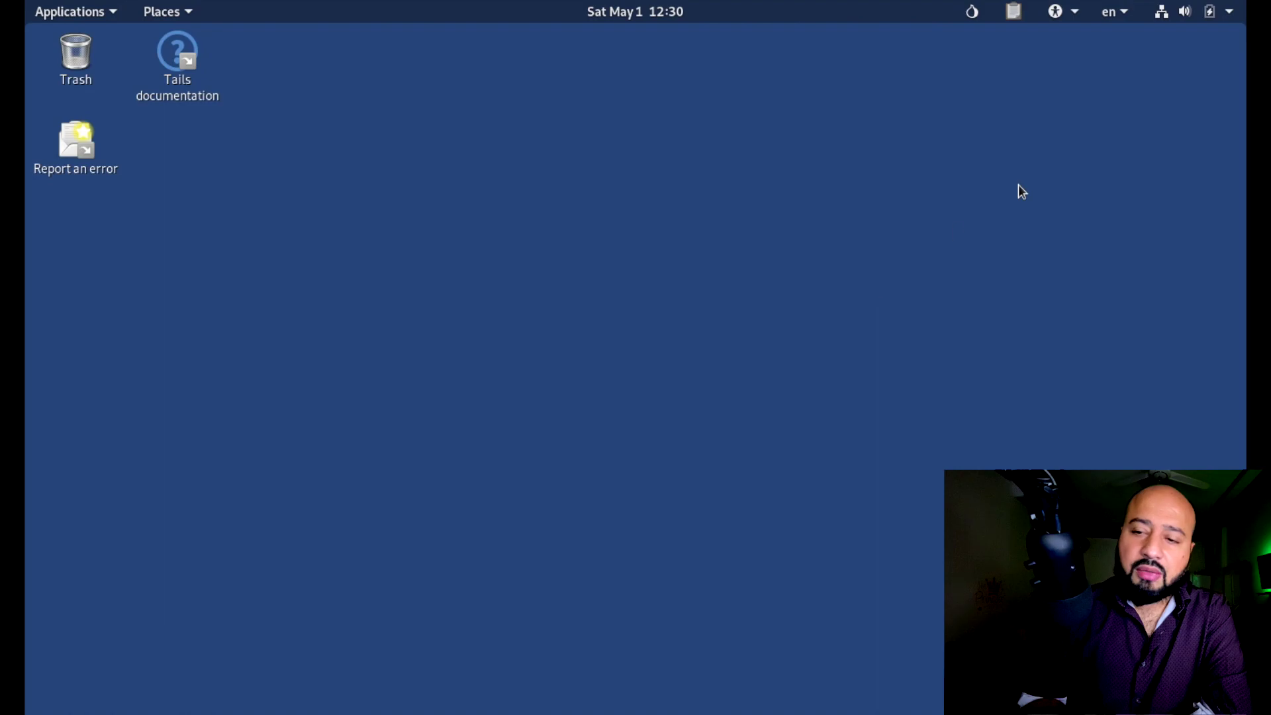
Restart Tails and enable the Unsafe Browser in the Welcome Screen's additional settings.
left_click(1167, 17)
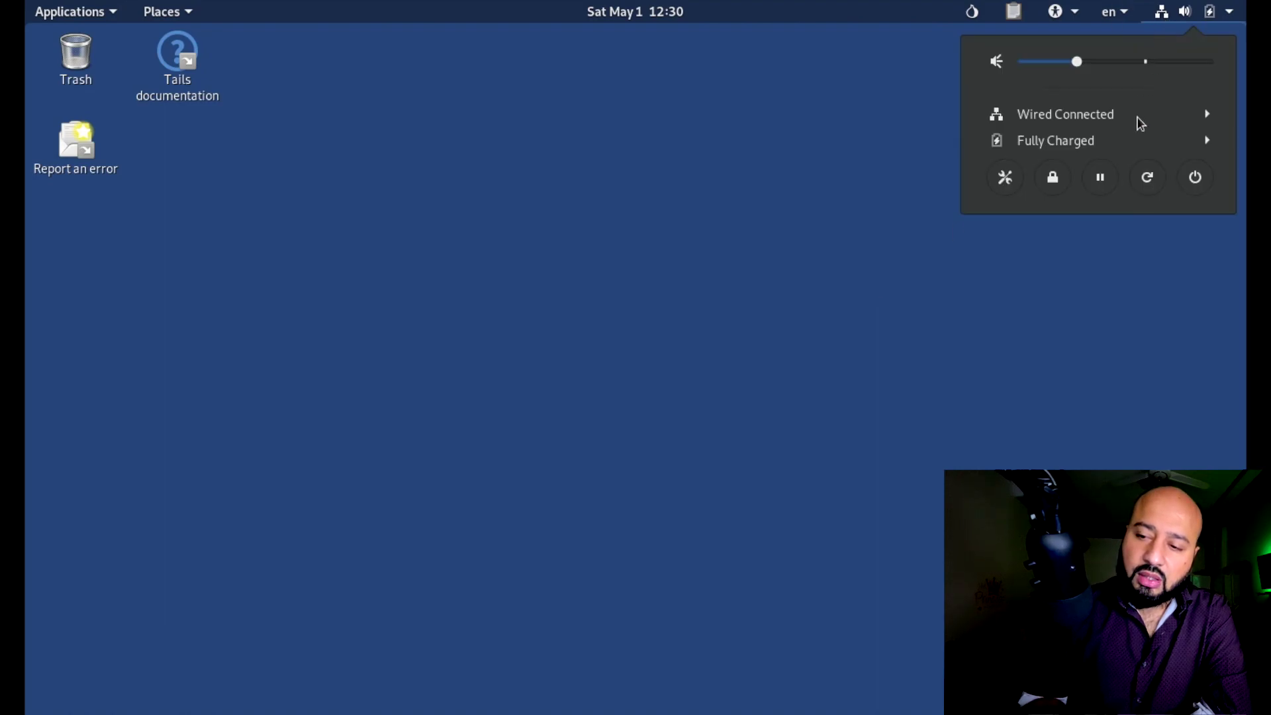
left_click(1149, 179)
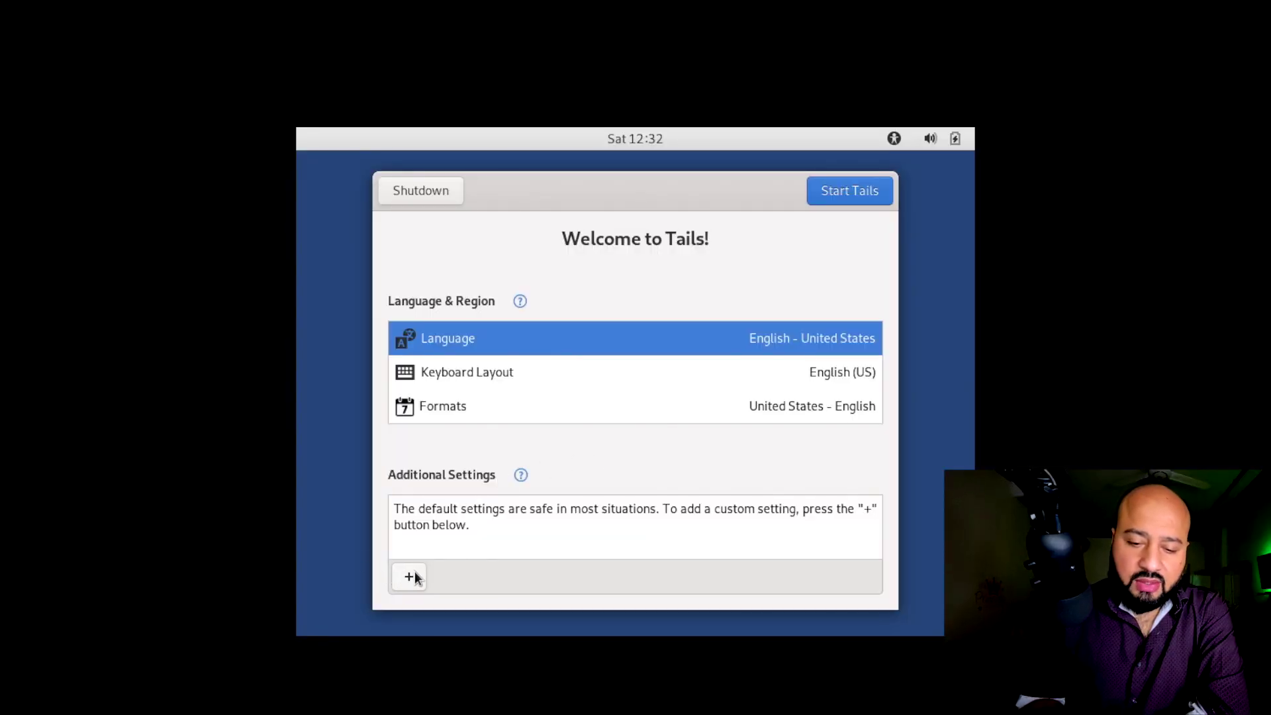
left_click(410, 577)
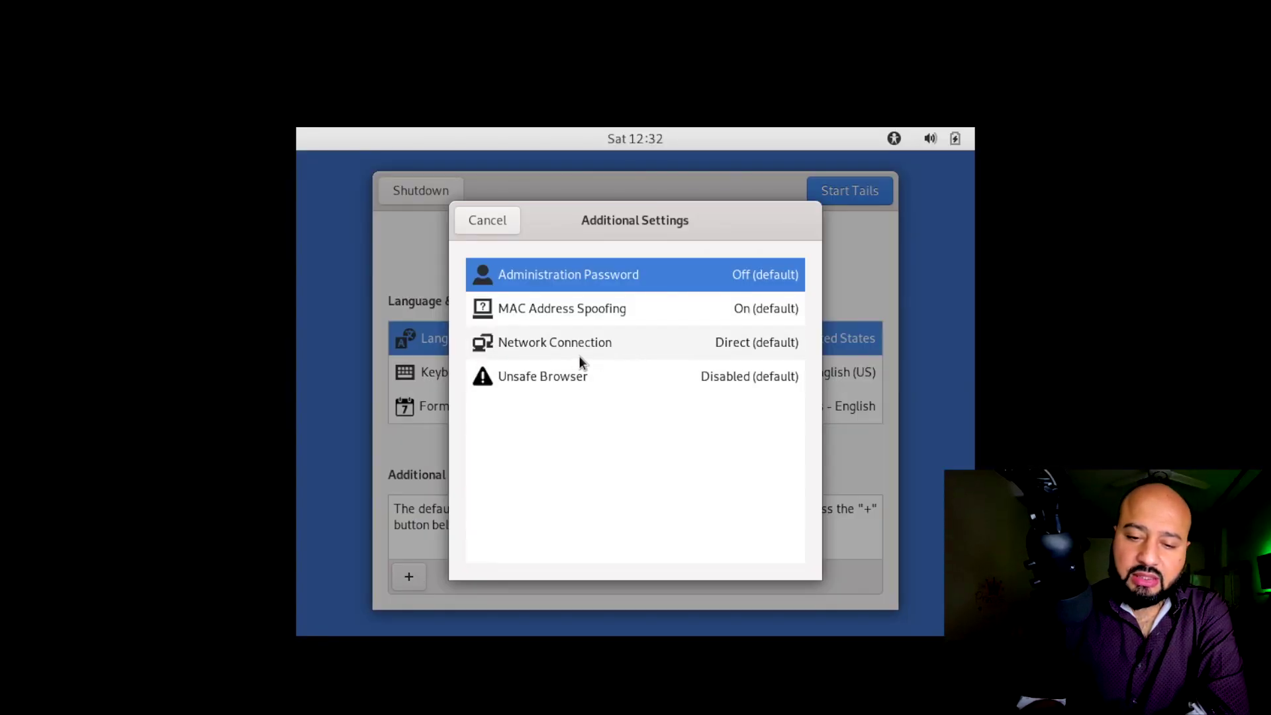
left_click(567, 375)
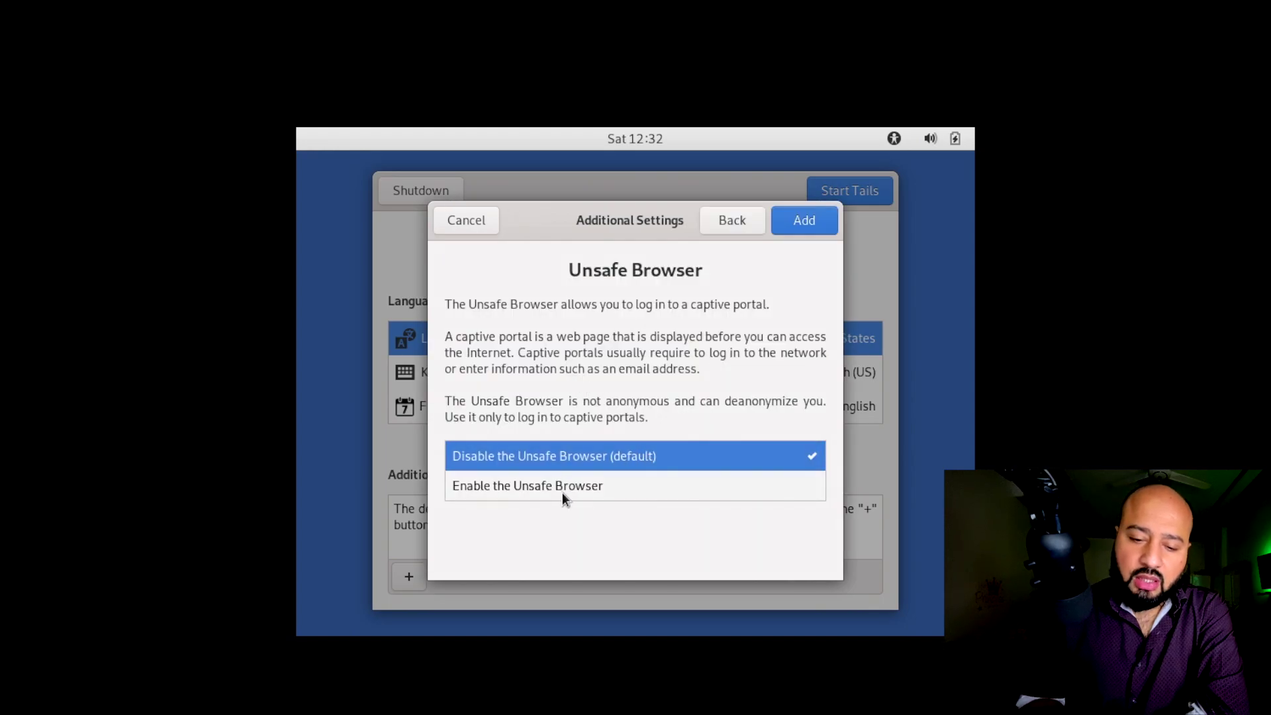
left_click(546, 489)
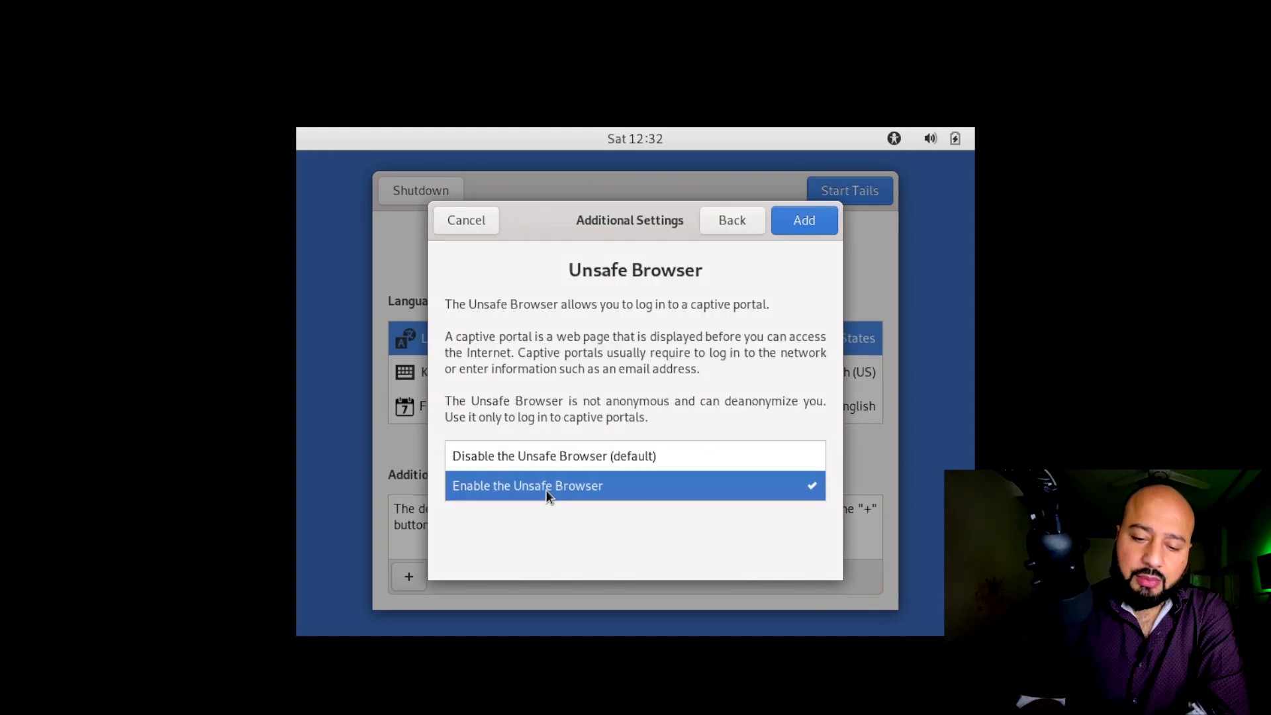
left_click(819, 222)
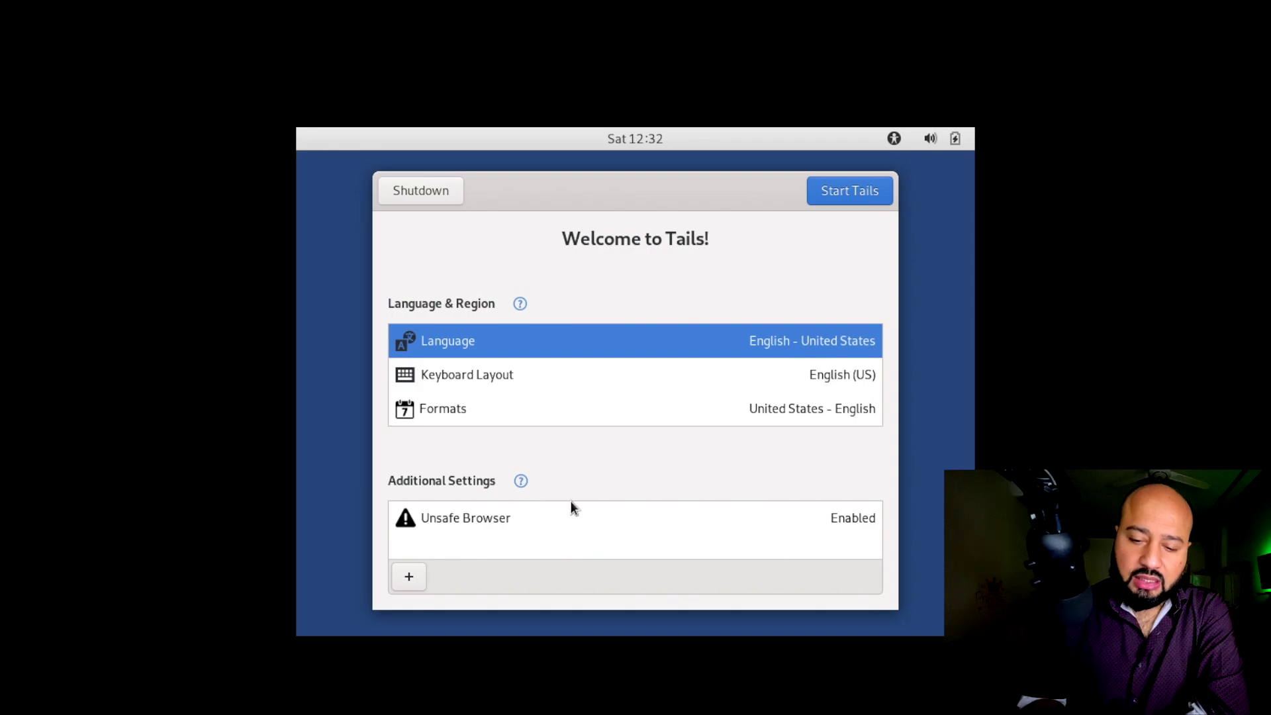
Add an administration password to the additional settings, entering and confirming the password.
left_click(401, 577)
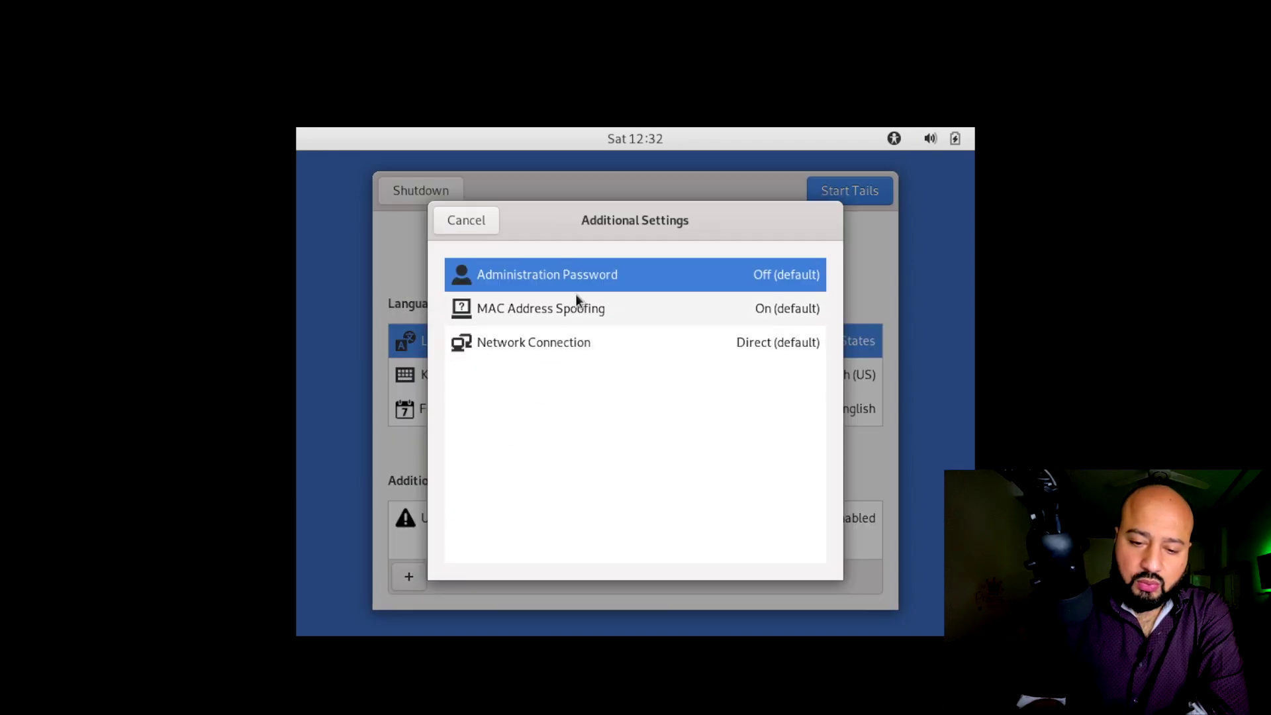
left_click(594, 277)
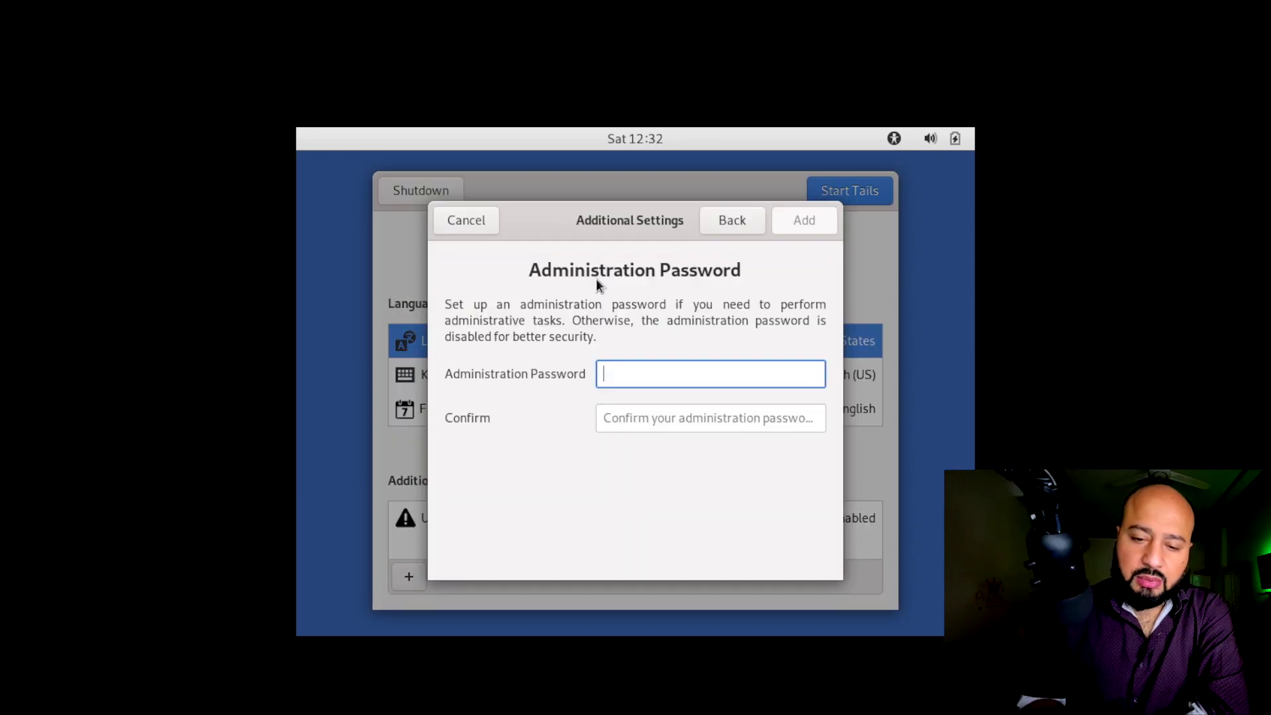
type("***")
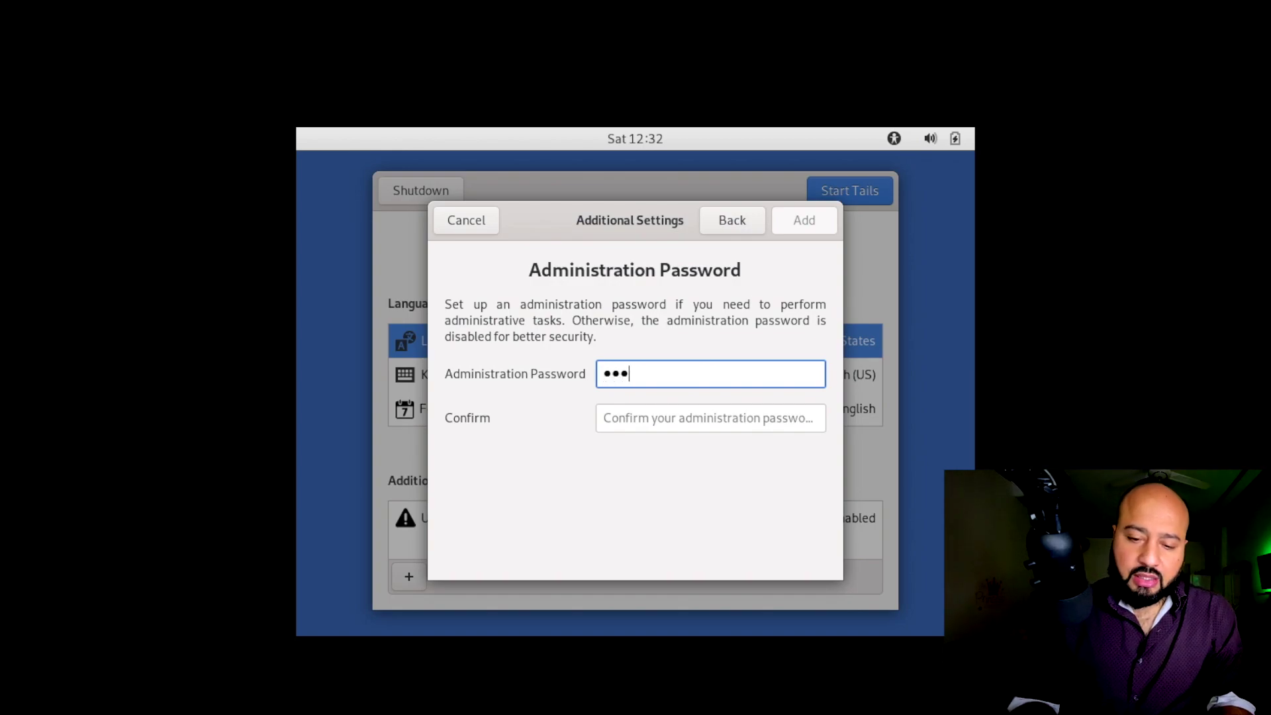
type("******")
key("Tab")
type("***")
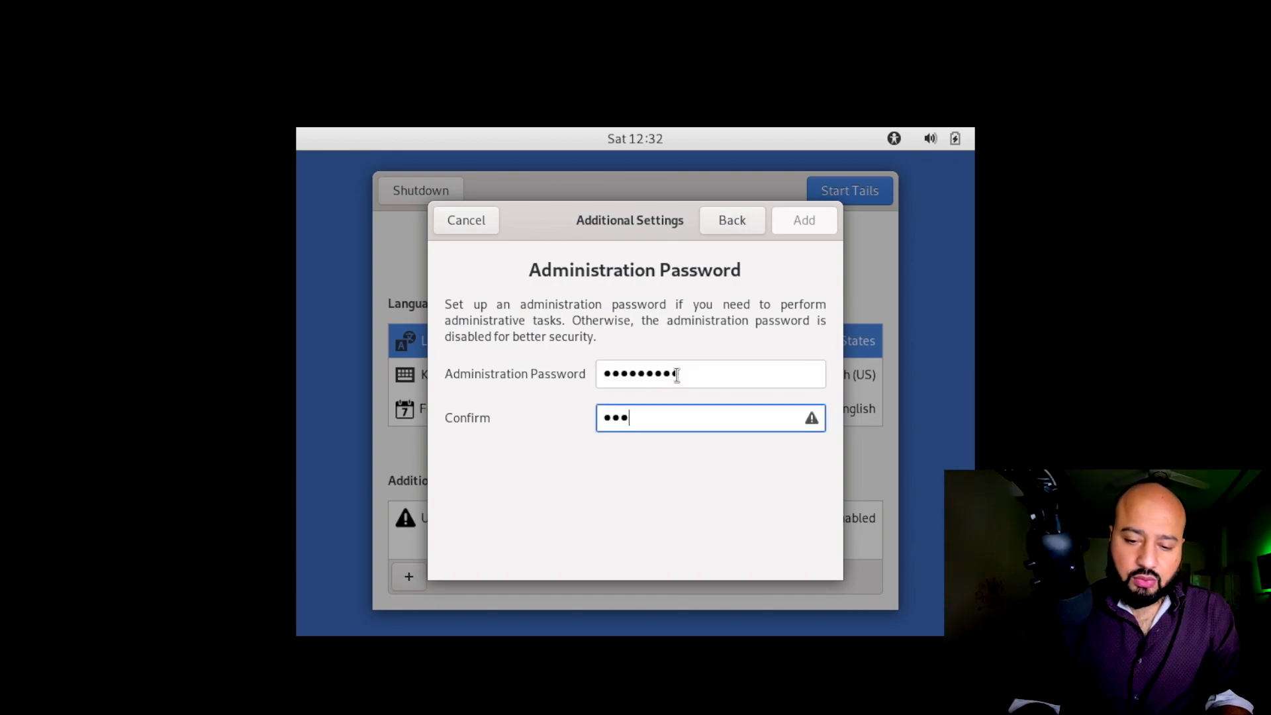
type("******")
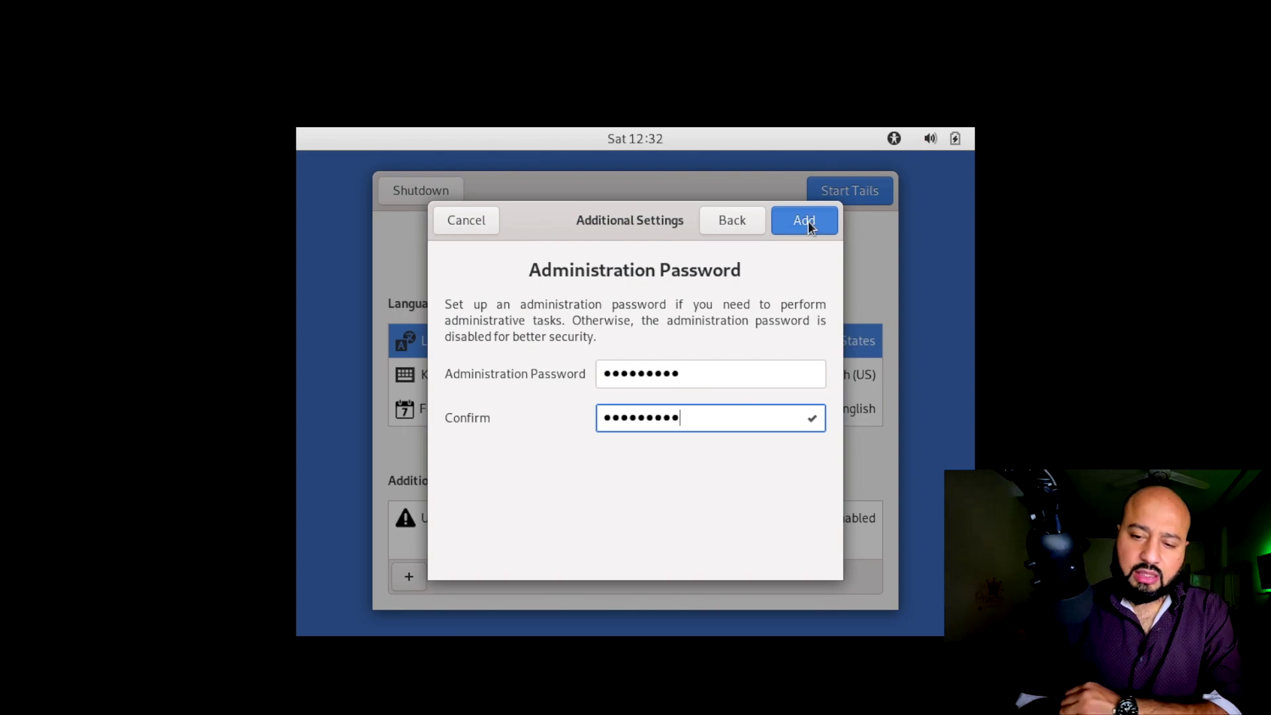
left_click(808, 220)
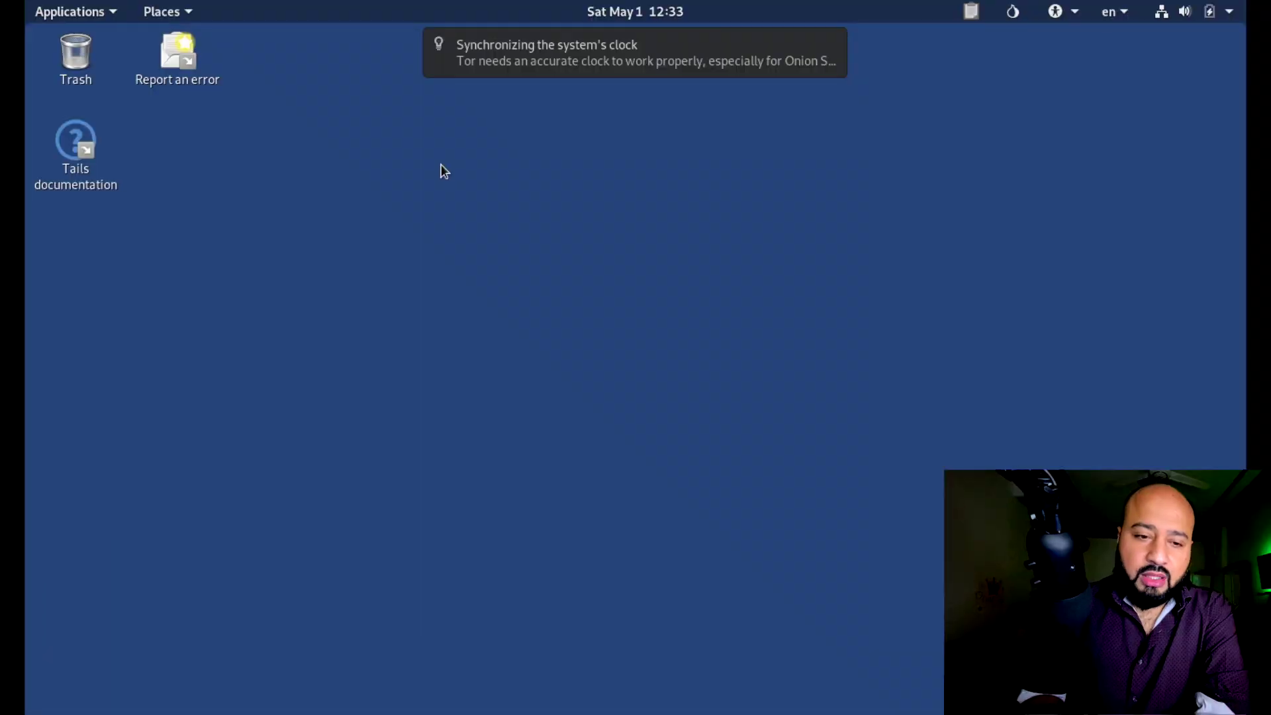
Read the non-free virtual machine notification on the started desktop and dismiss it.
mouse_move(498, 70)
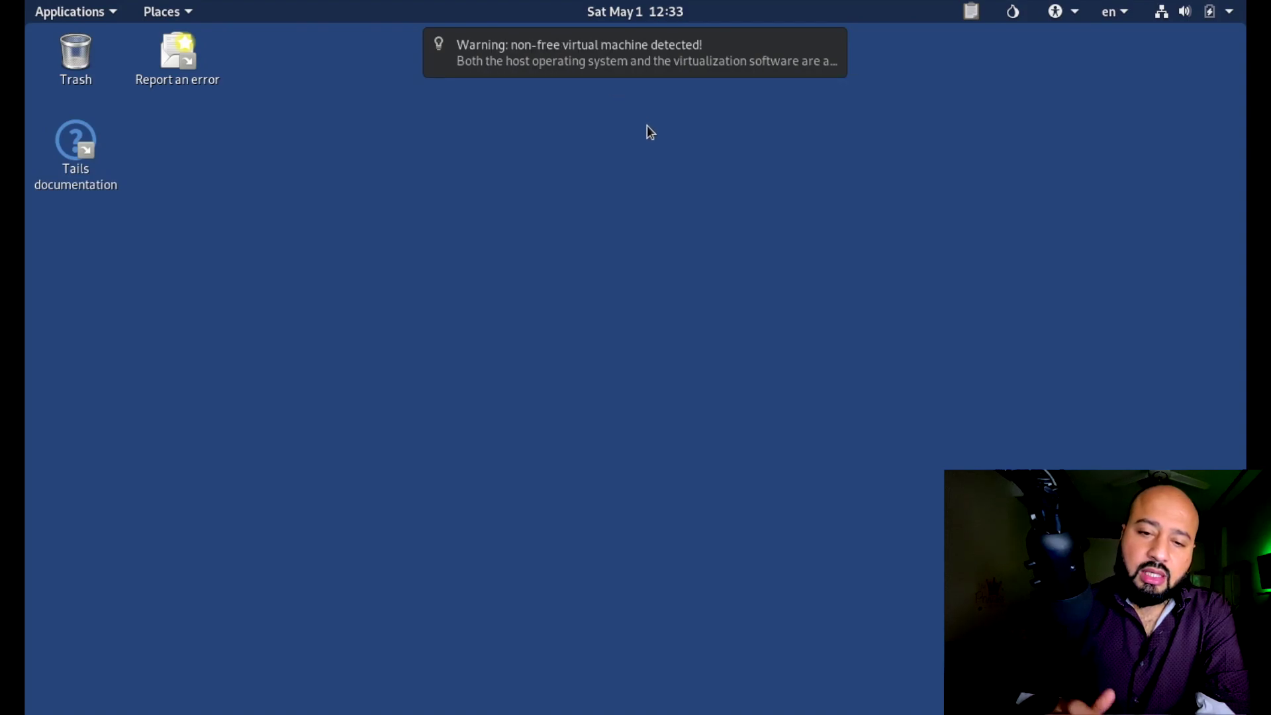
mouse_move(768, 56)
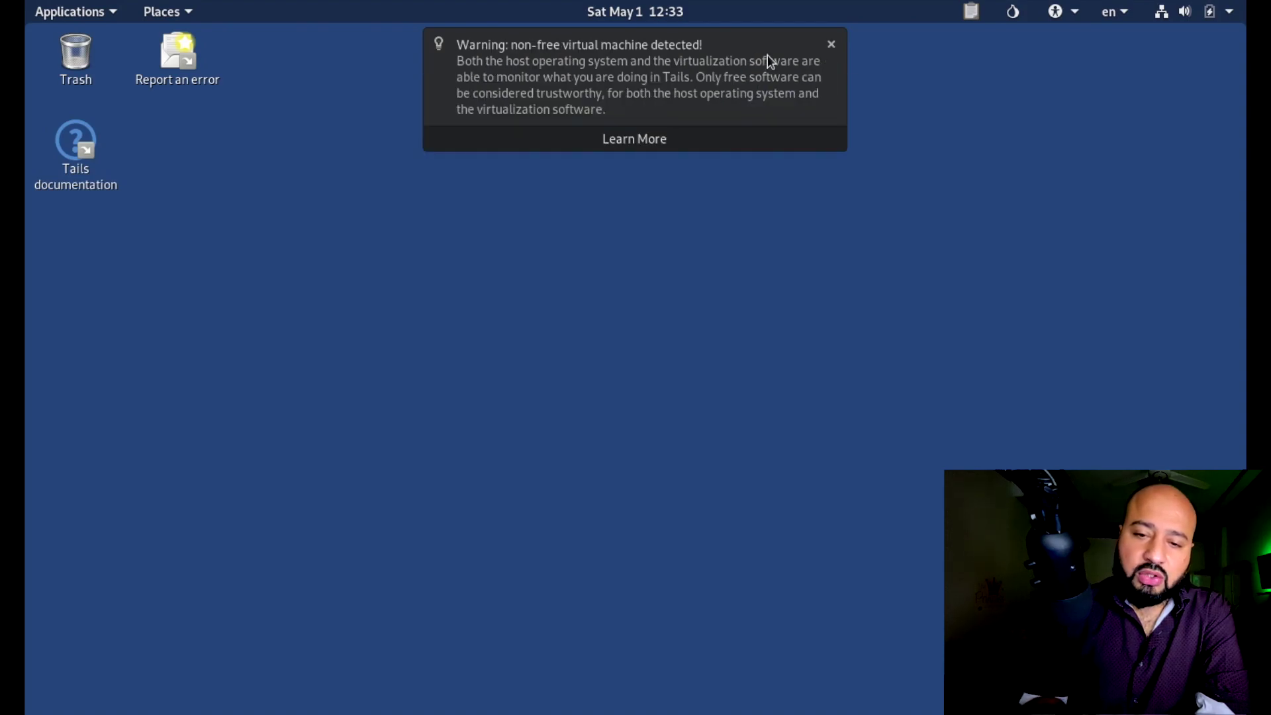
left_click(831, 47)
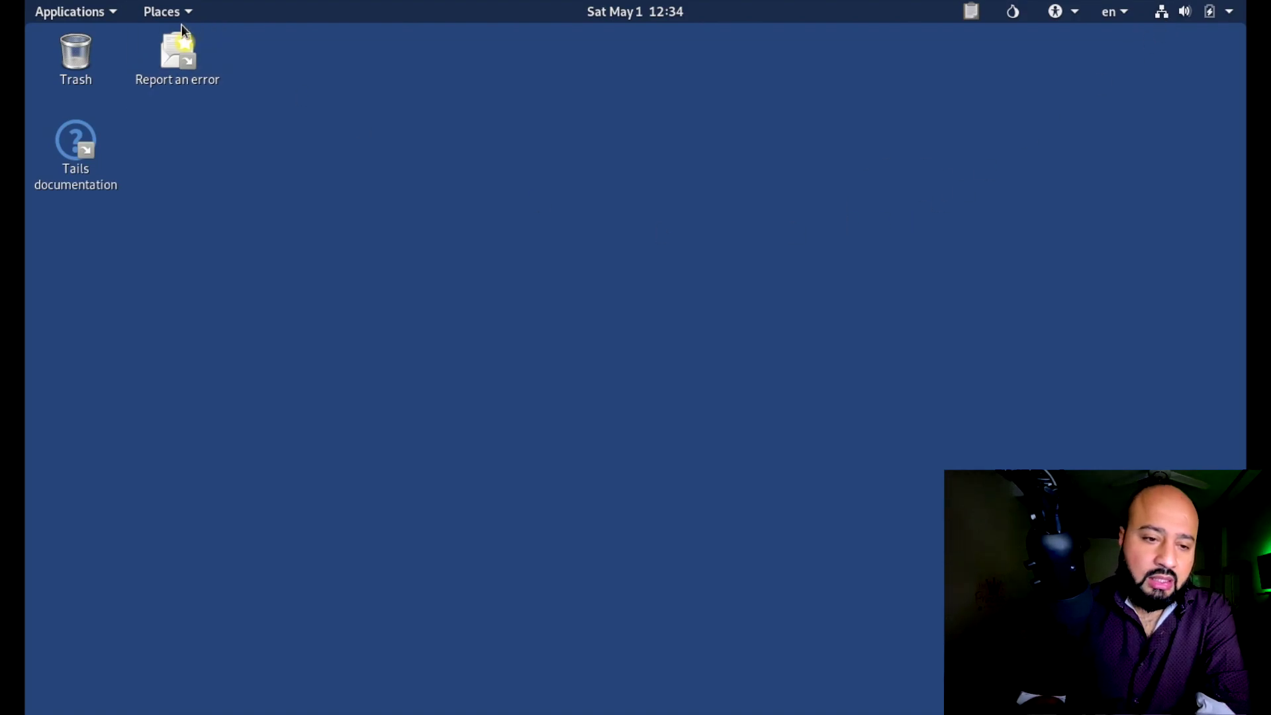
Launch the Unsafe Browser from the Internet applications, accepting that it is not anonymous.
left_click(85, 14)
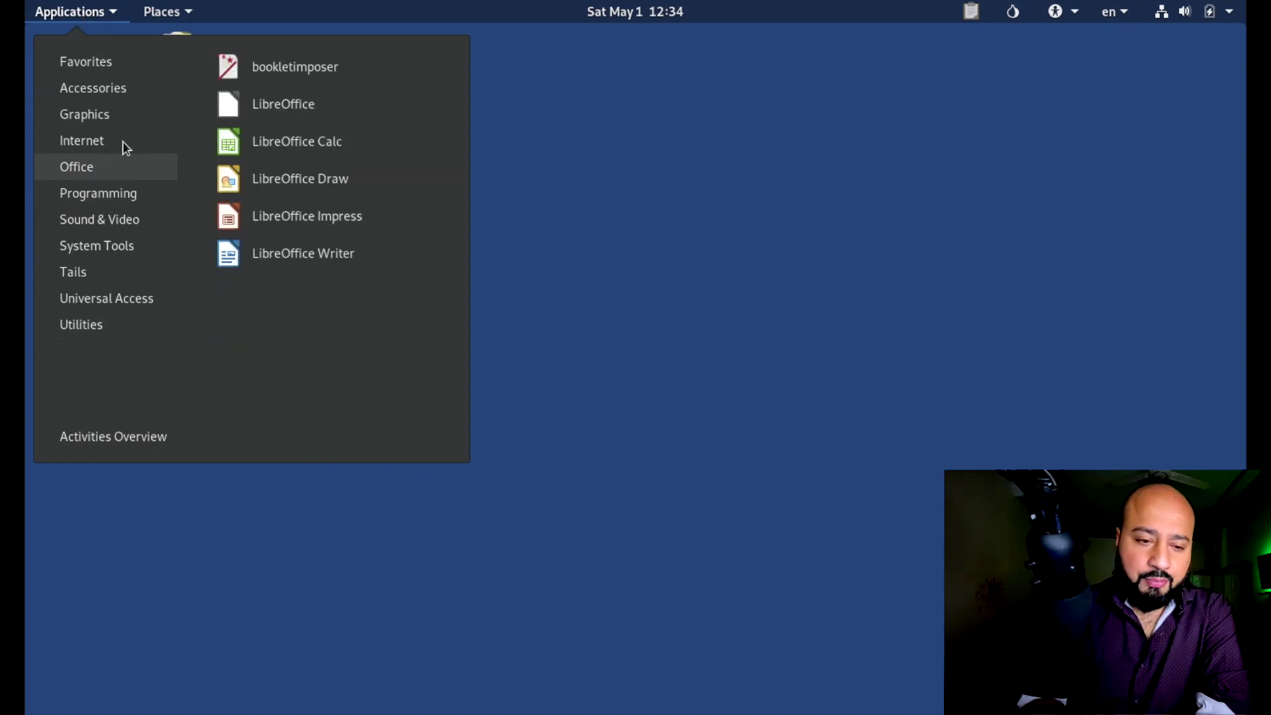
mouse_move(89, 147)
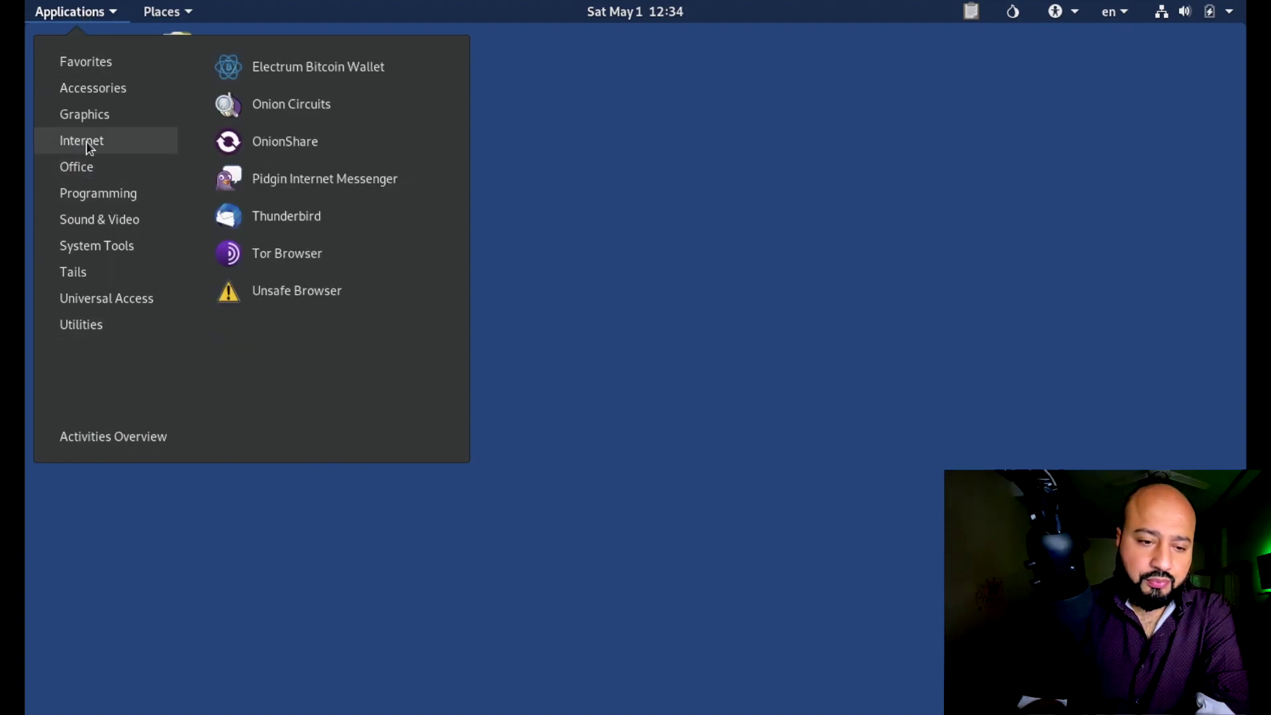
left_click(308, 300)
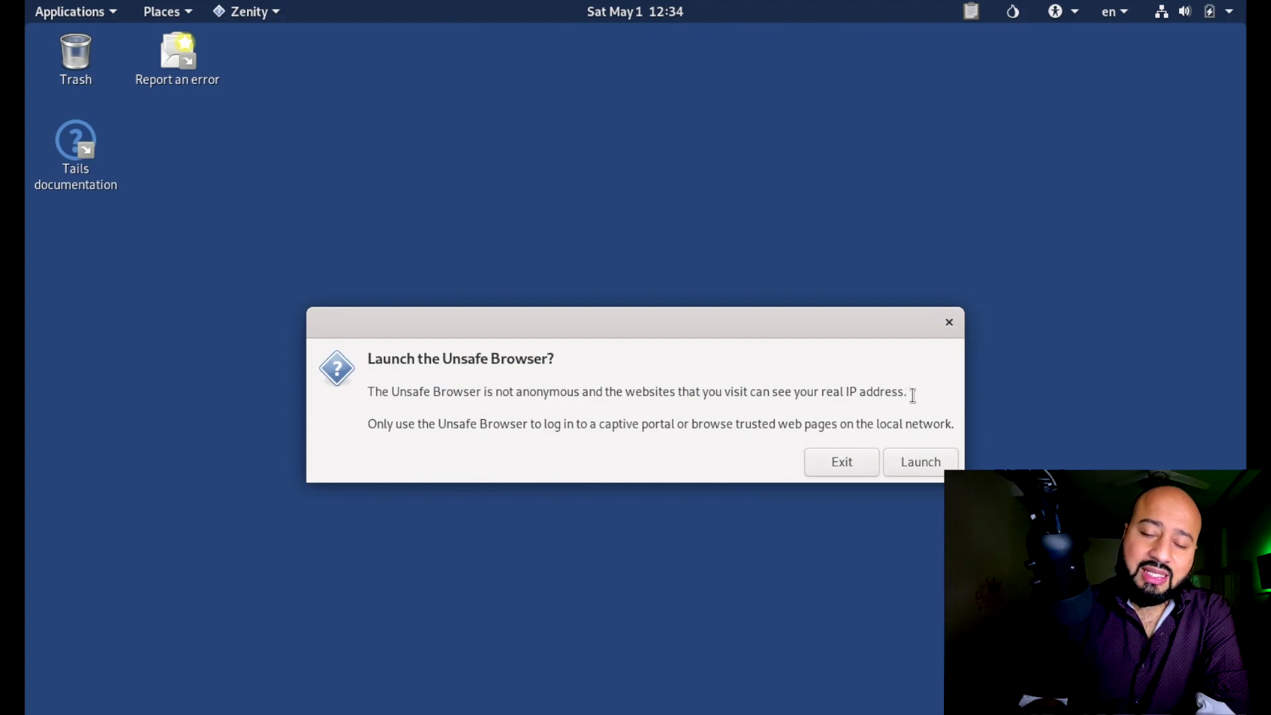
left_click(930, 466)
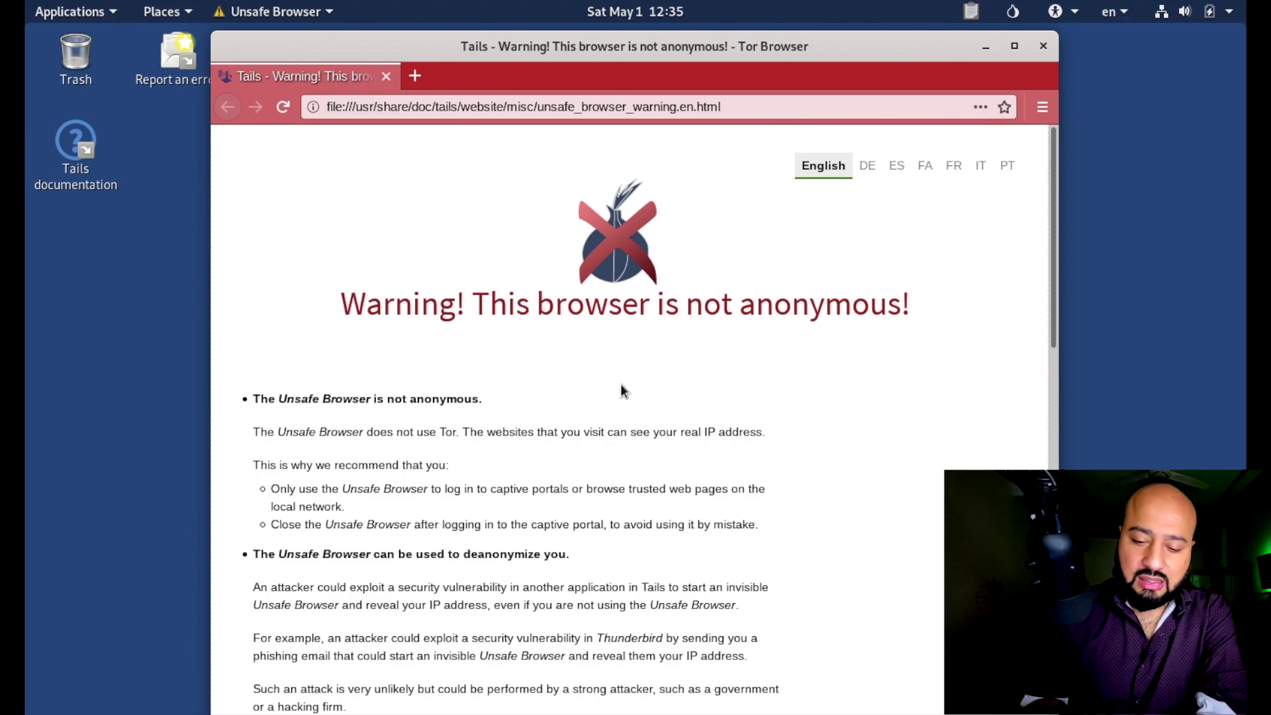
Load whatismyip.com in the Unsafe Browser to check the IP address seen without Tor.
left_click(505, 106)
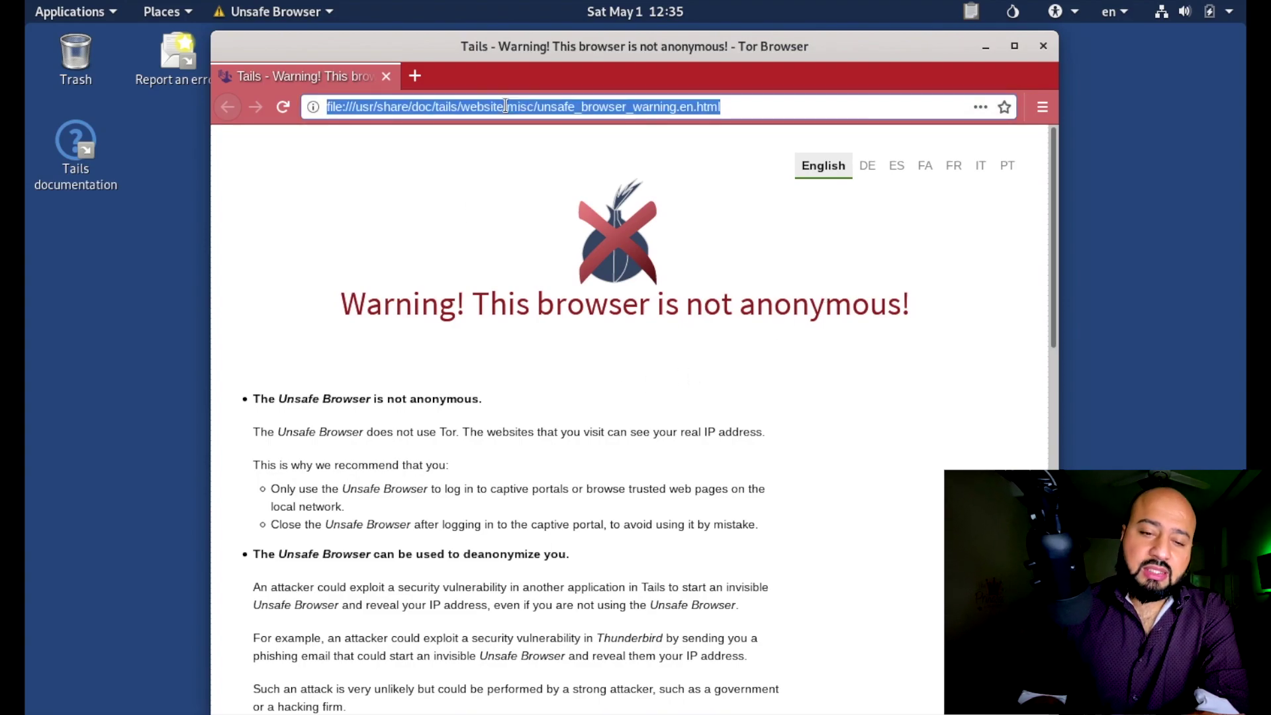
type("what")
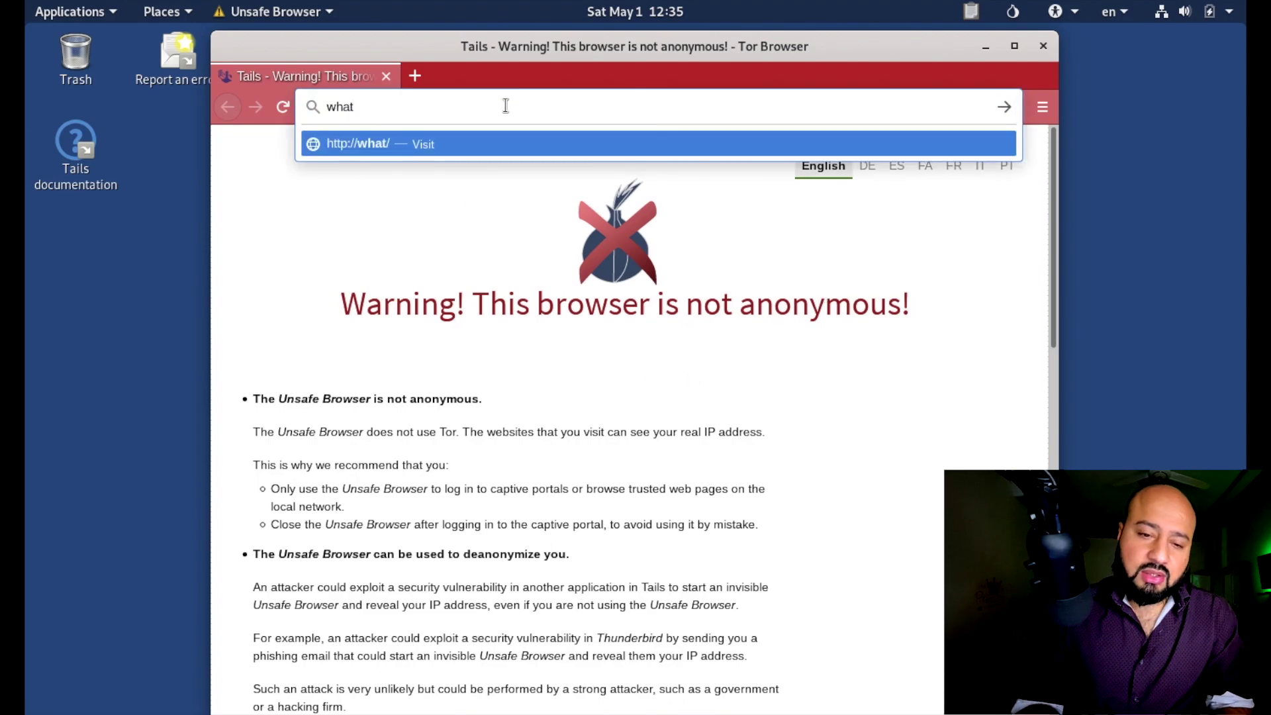
type("ismy")
key("BackSpace")
key("BackSpace")
key("BackSpace")
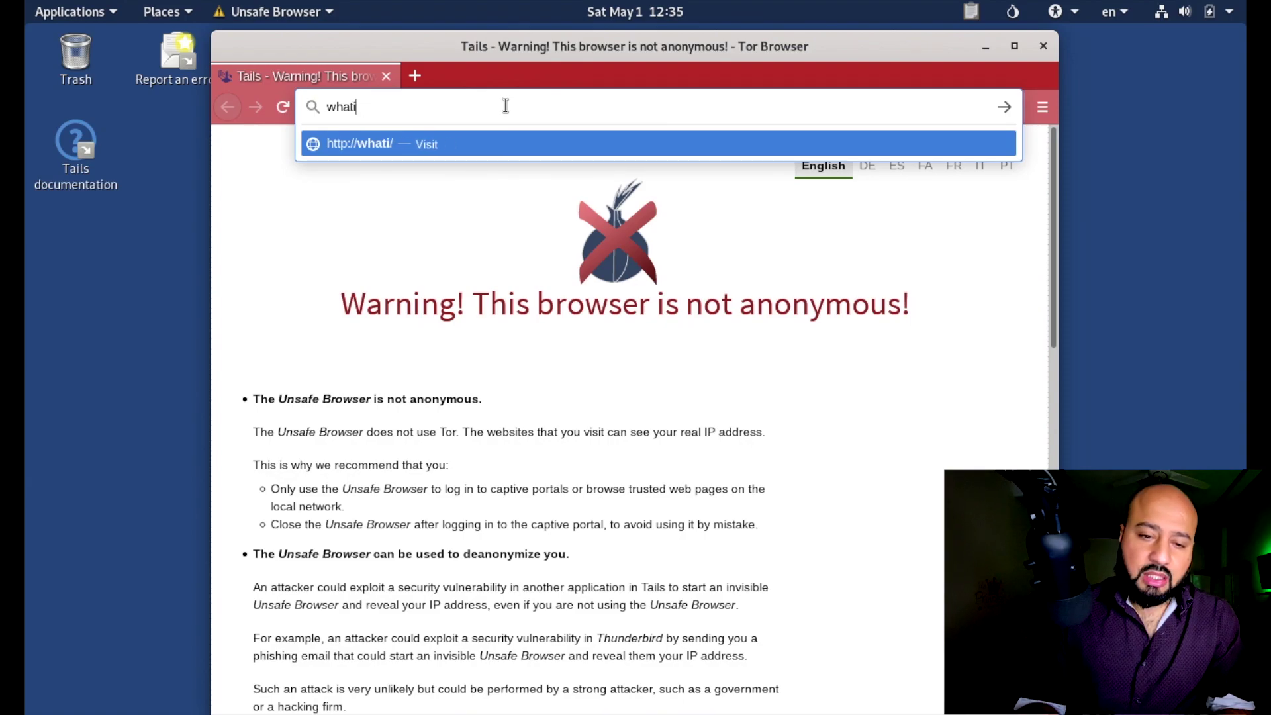
type("smy")
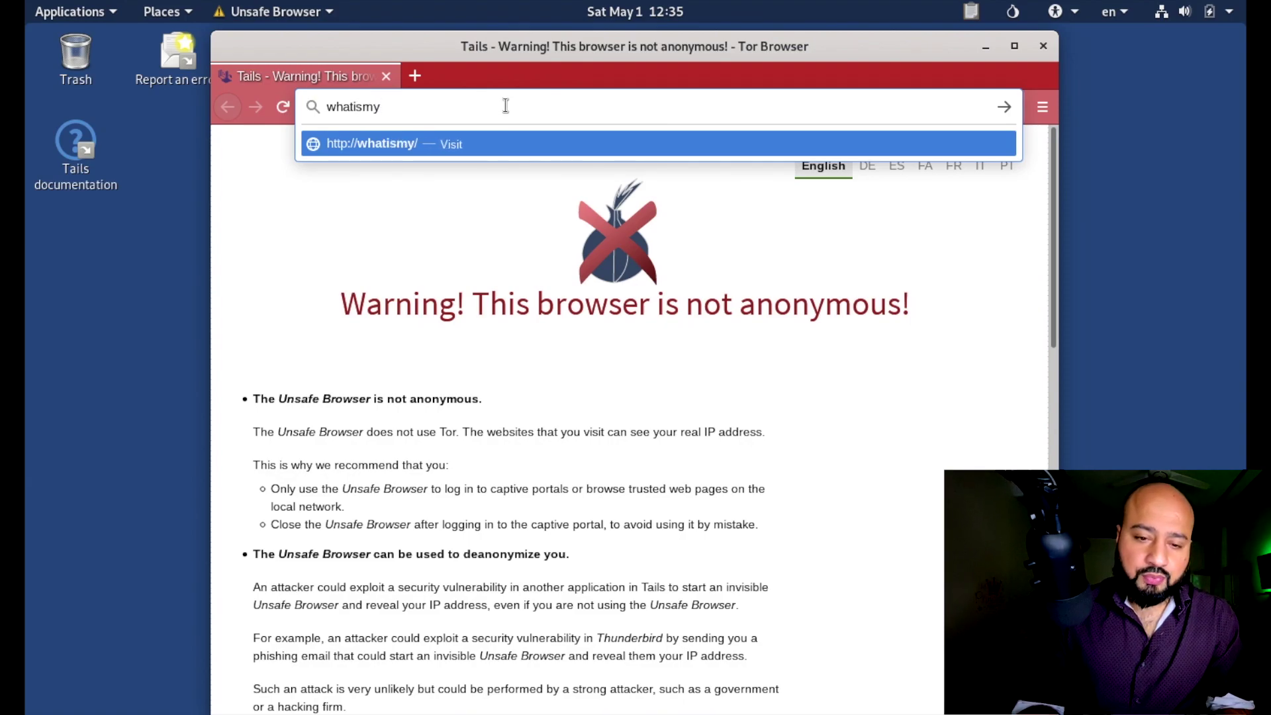
type("ip.com")
key("Return")
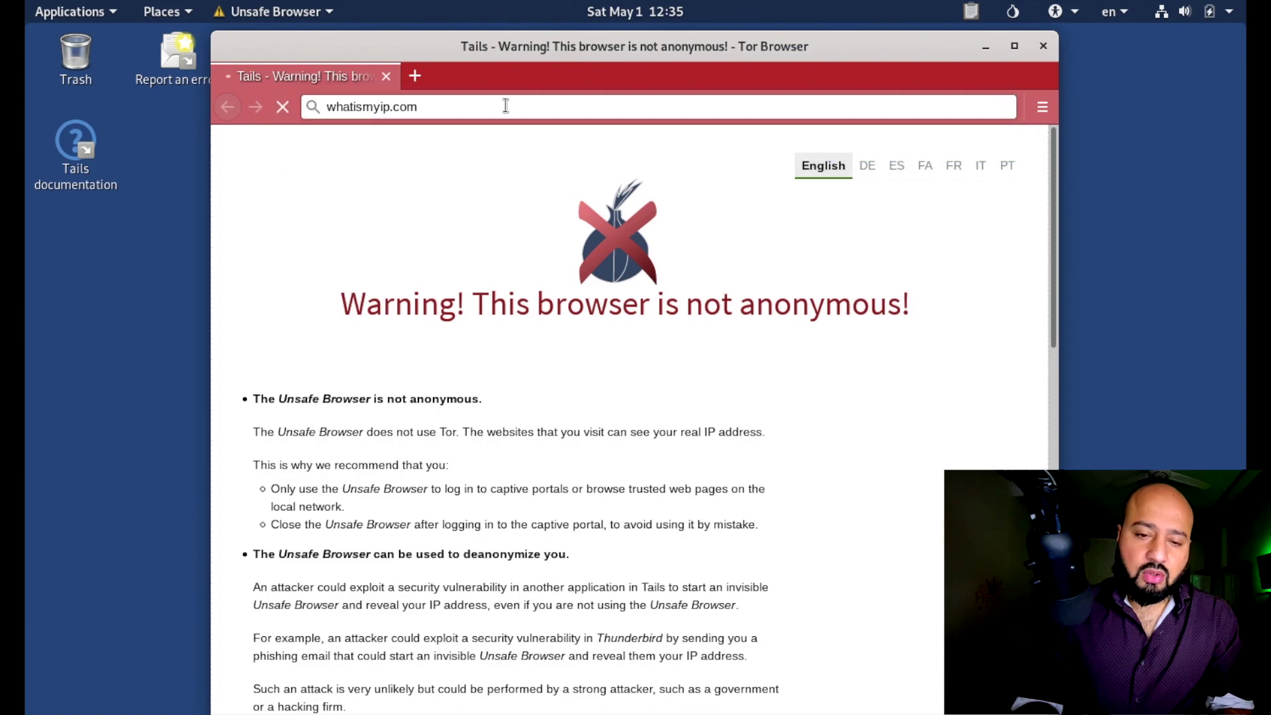
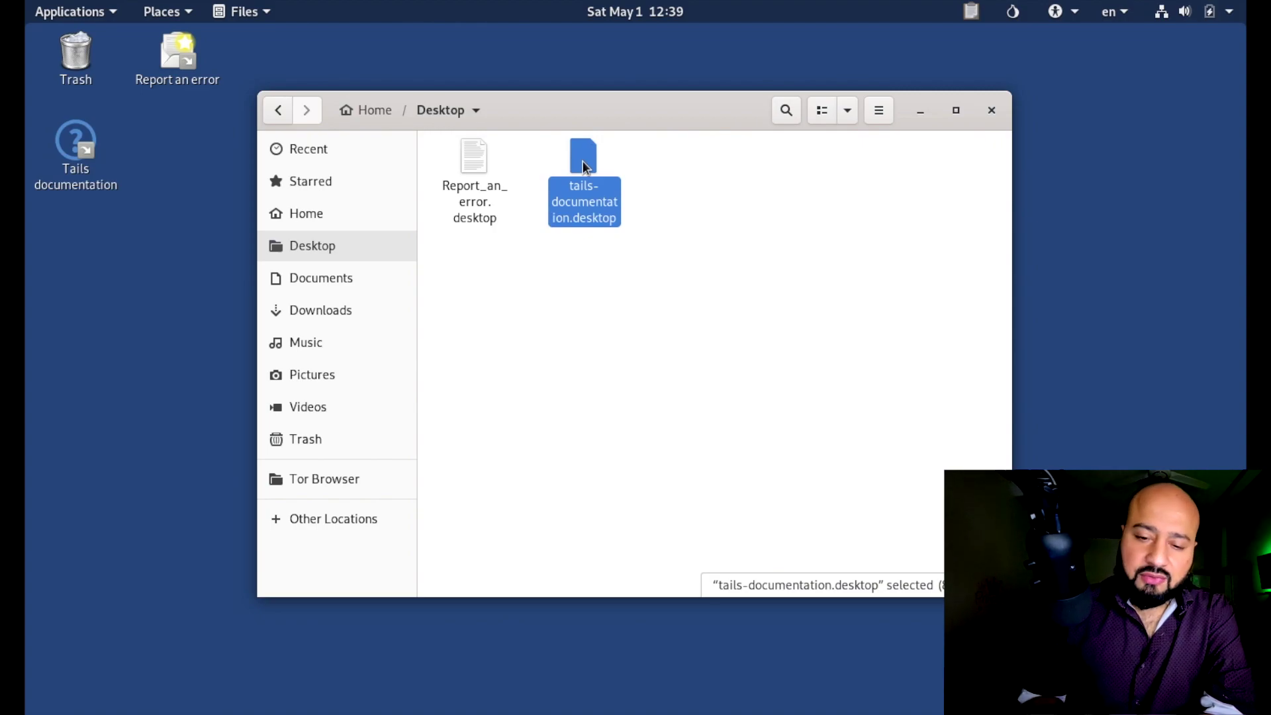
Open the wipe options for tails-documentation.desktop and set the number of passes to 38 (Gutmann method for old disks).
right_click(582, 160)
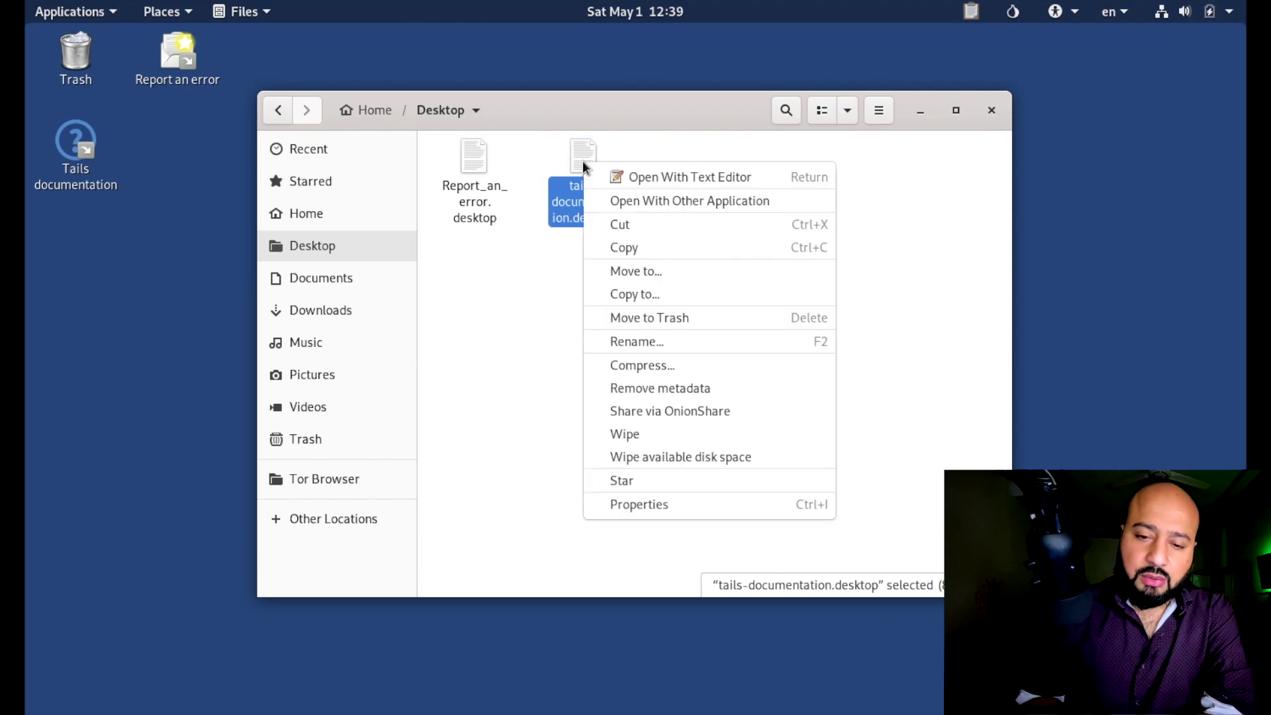
left_click(649, 436)
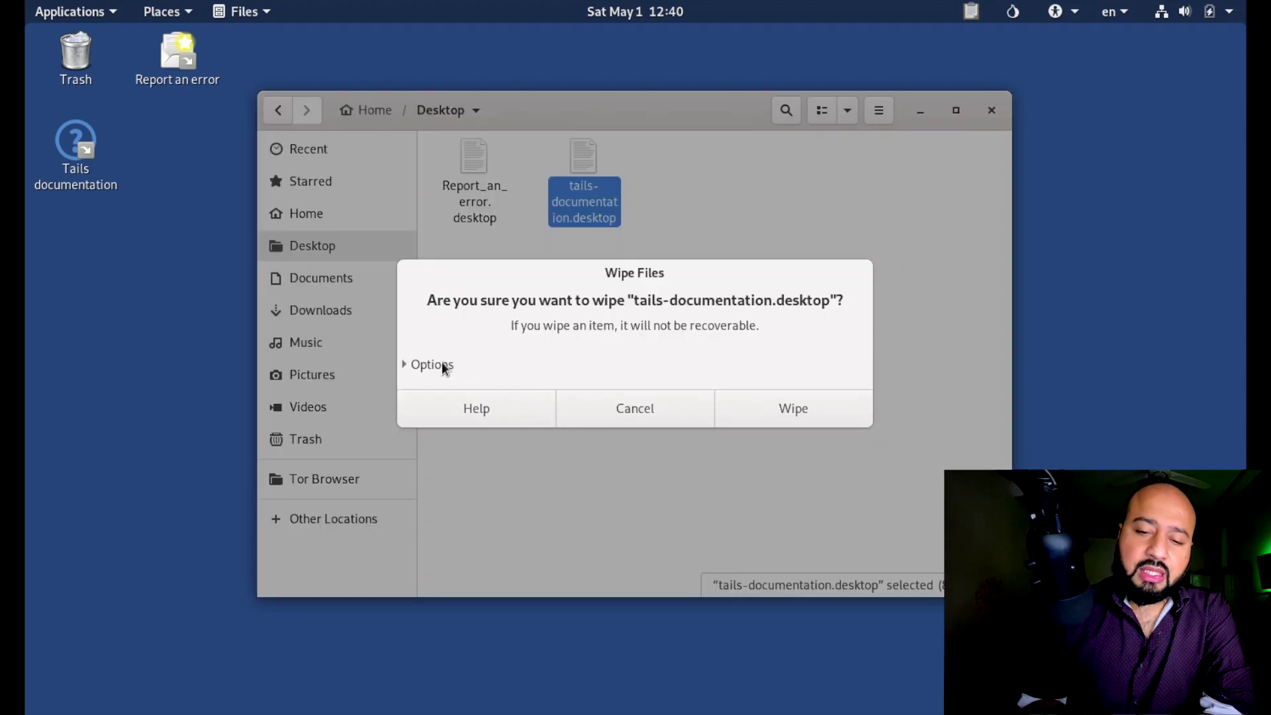
left_click(425, 368)
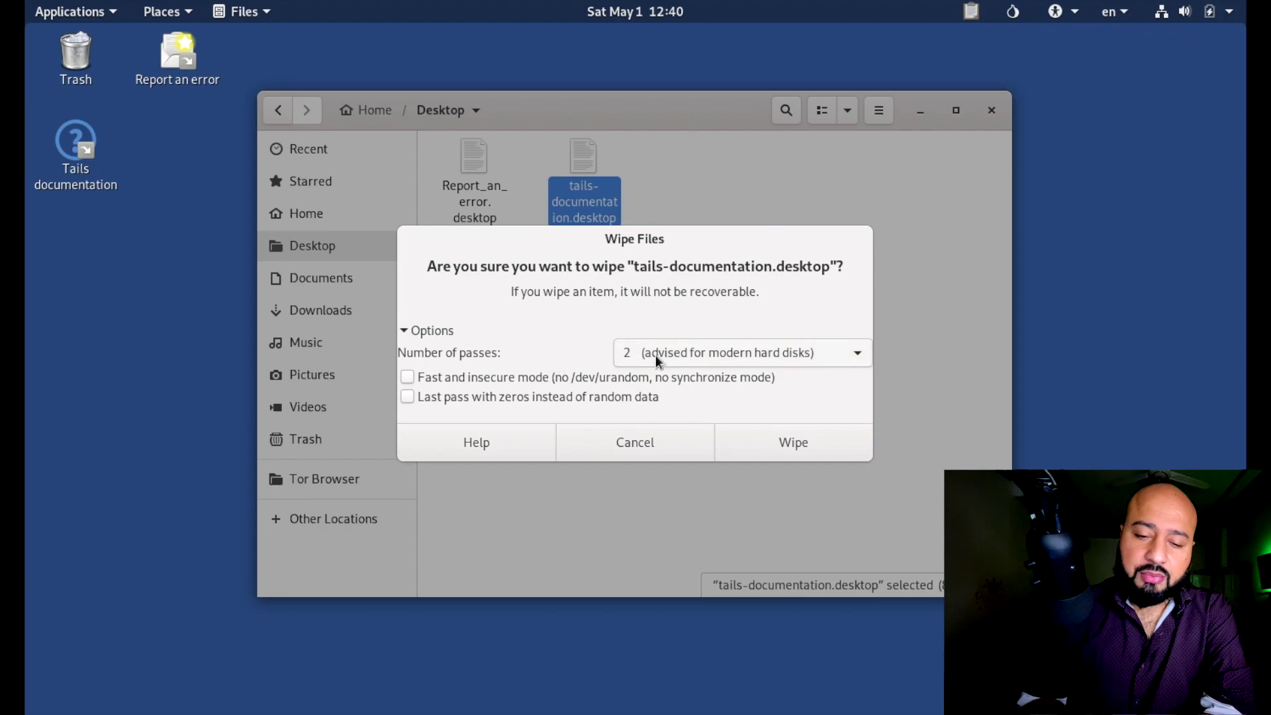
left_click(697, 349)
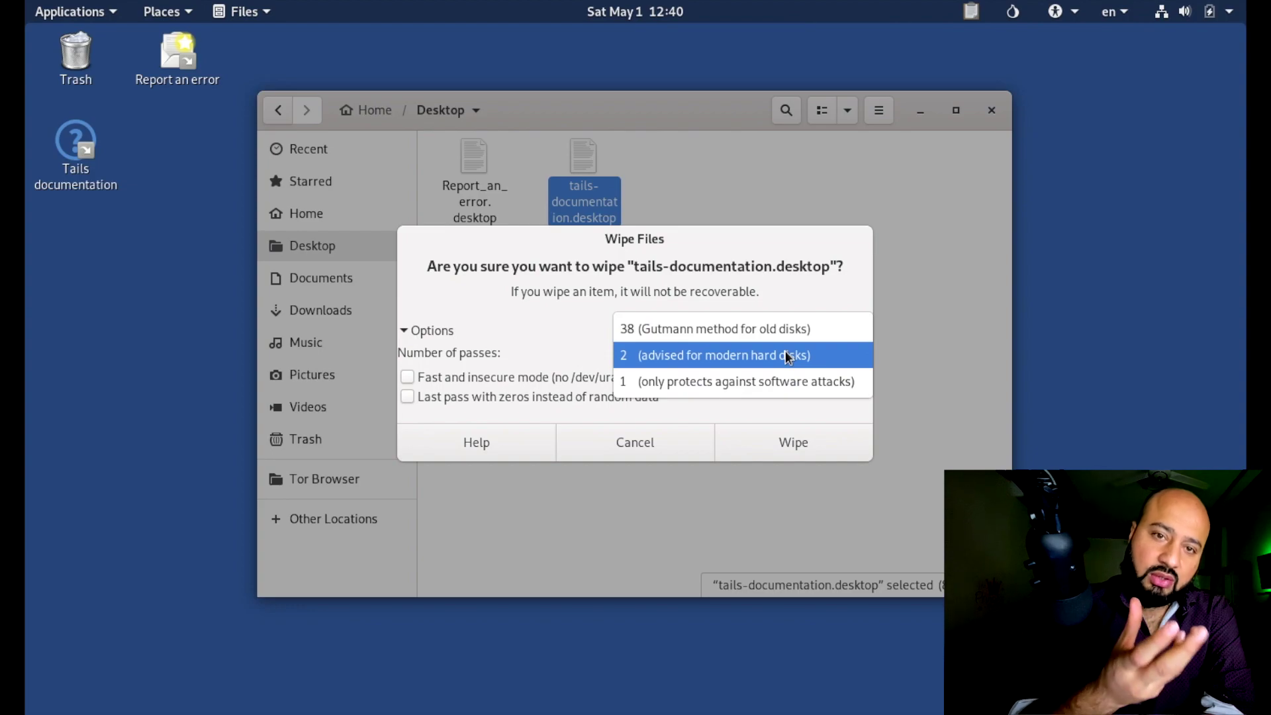
left_click(647, 334)
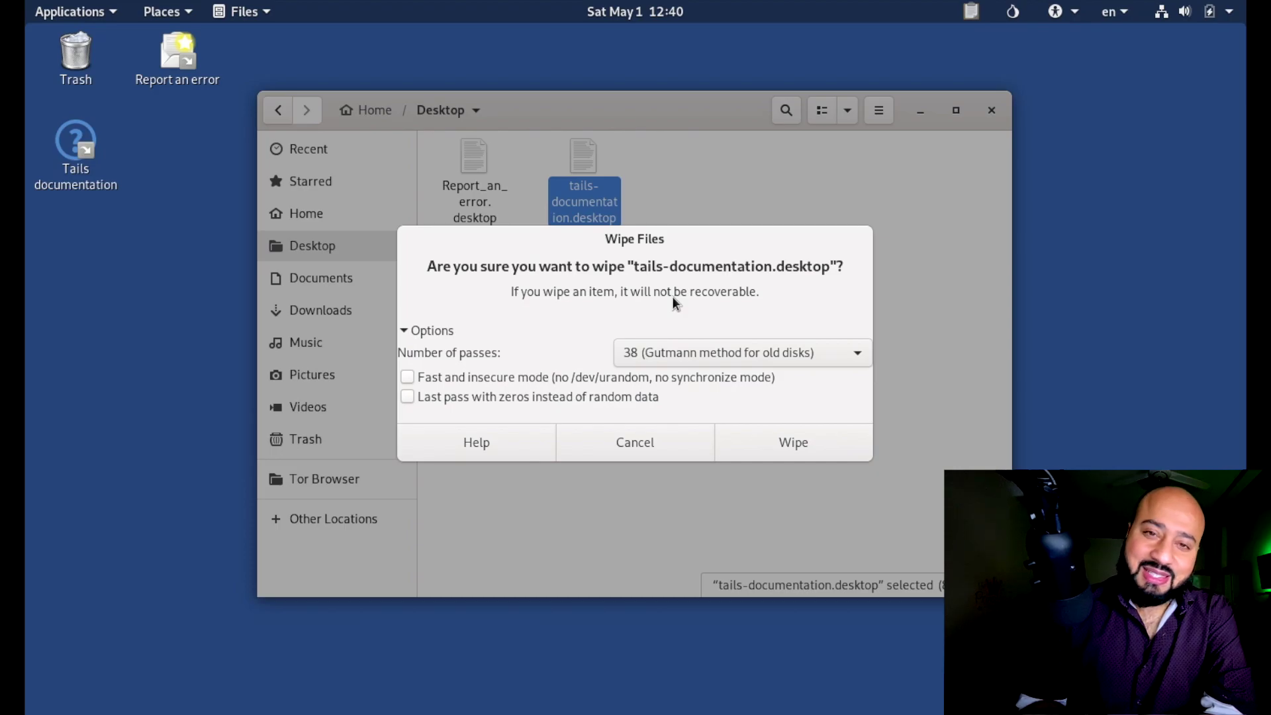
Wipe tails-documentation.desktop irrecoverably, dismiss the result dialog and check the Trash for the file.
left_click(773, 443)
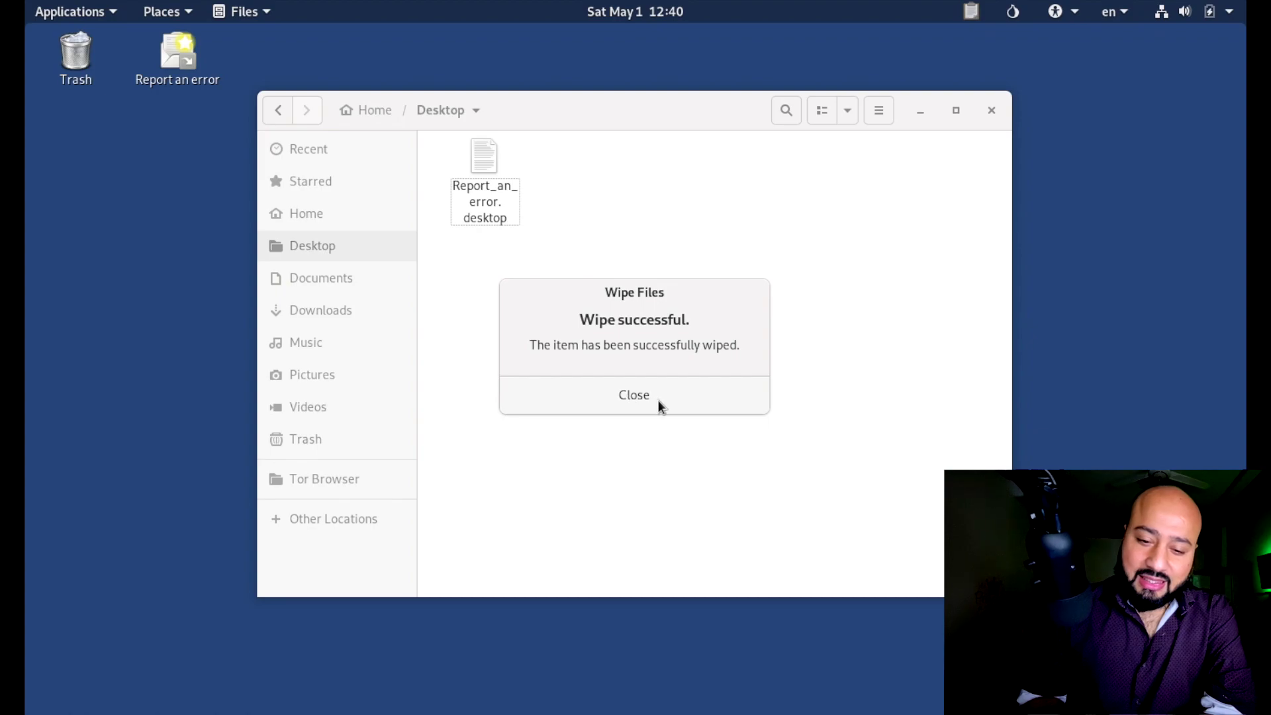
left_click(634, 395)
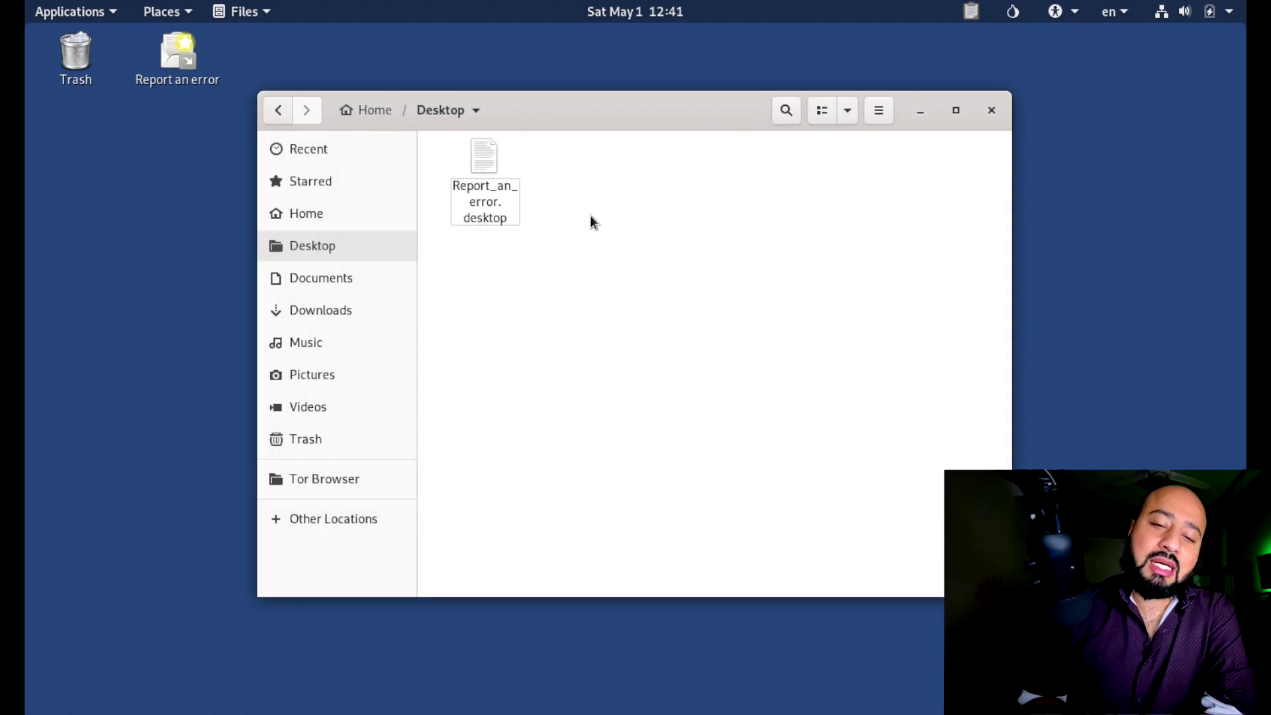
left_click(66, 58)
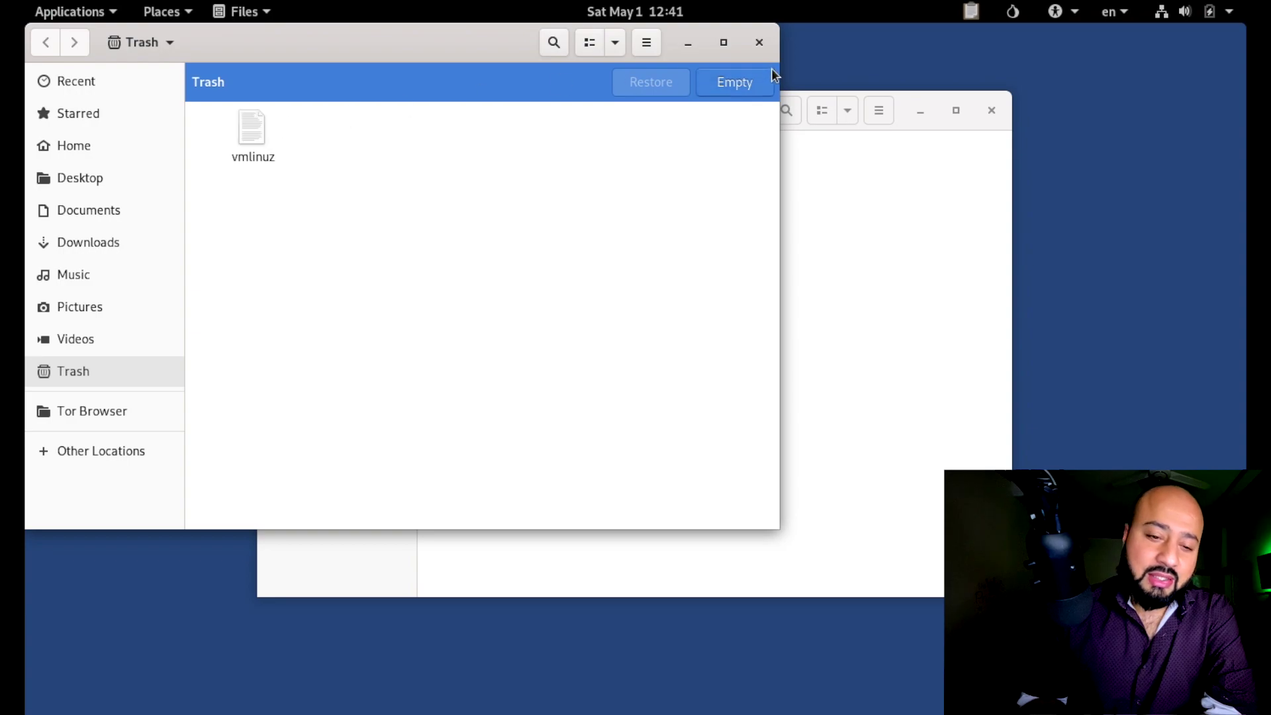
left_click(760, 43)
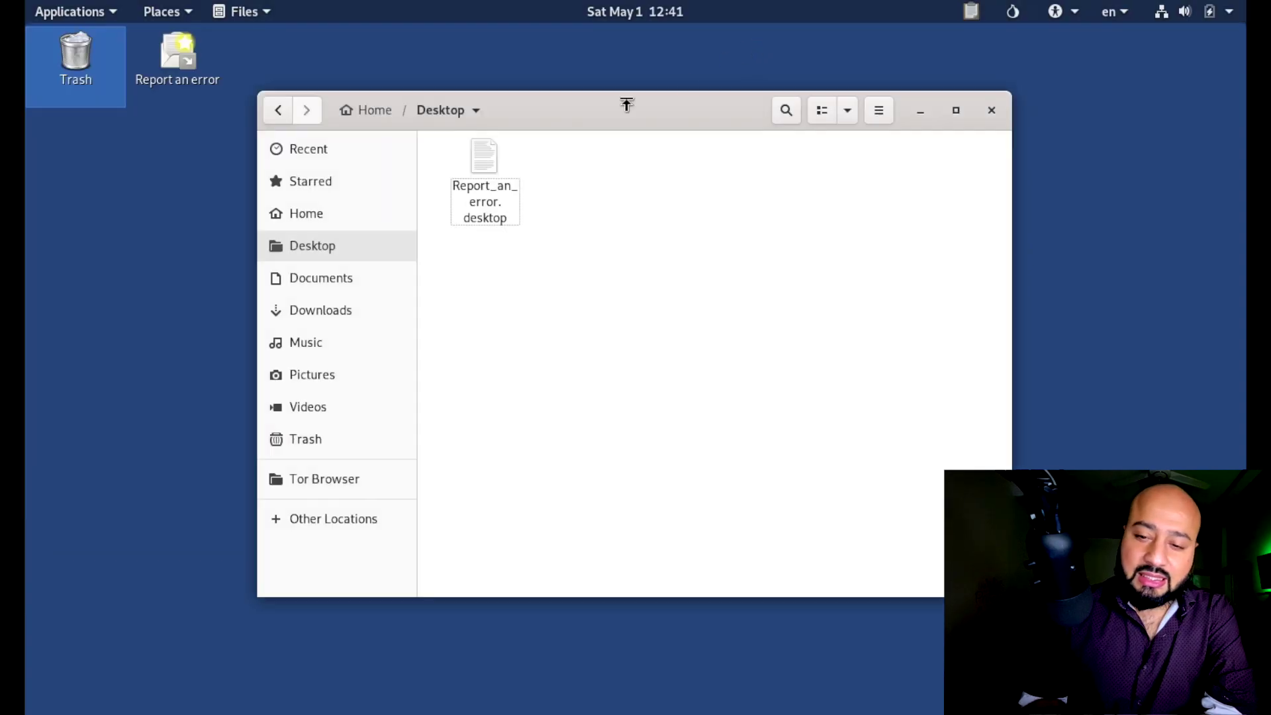
left_click(582, 213)
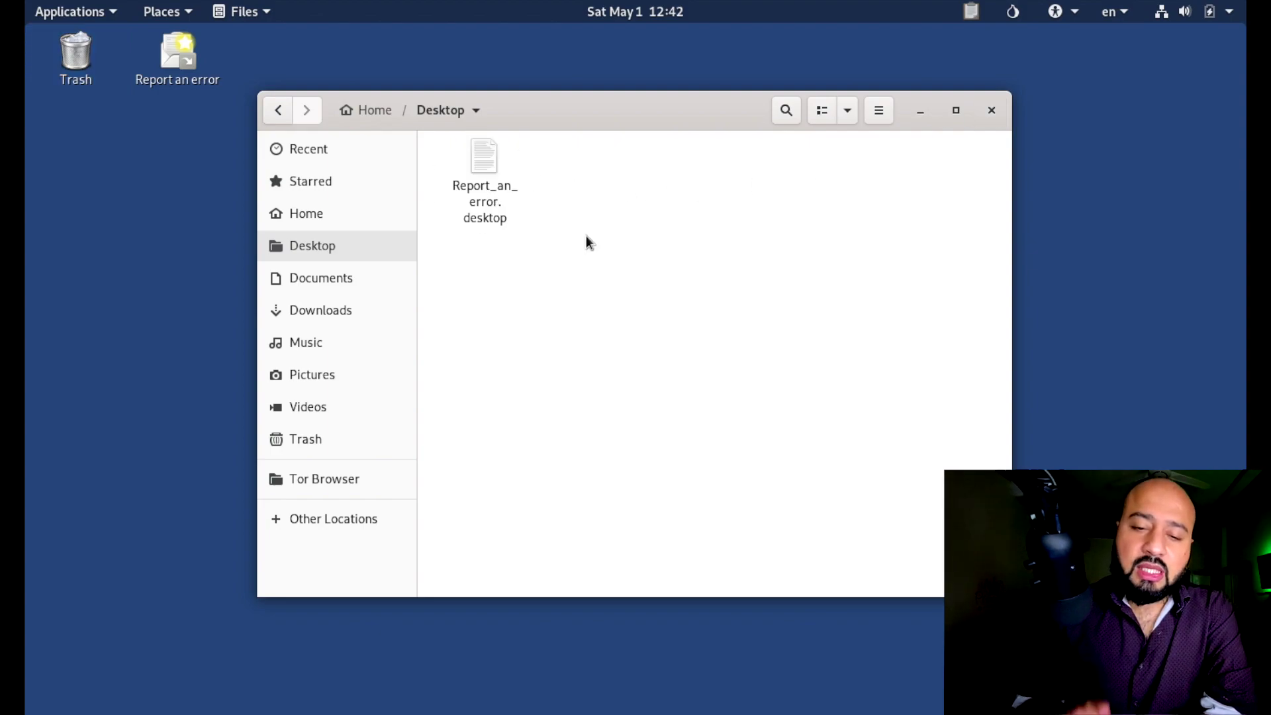
left_click_drag(562, 162, 906, 490)
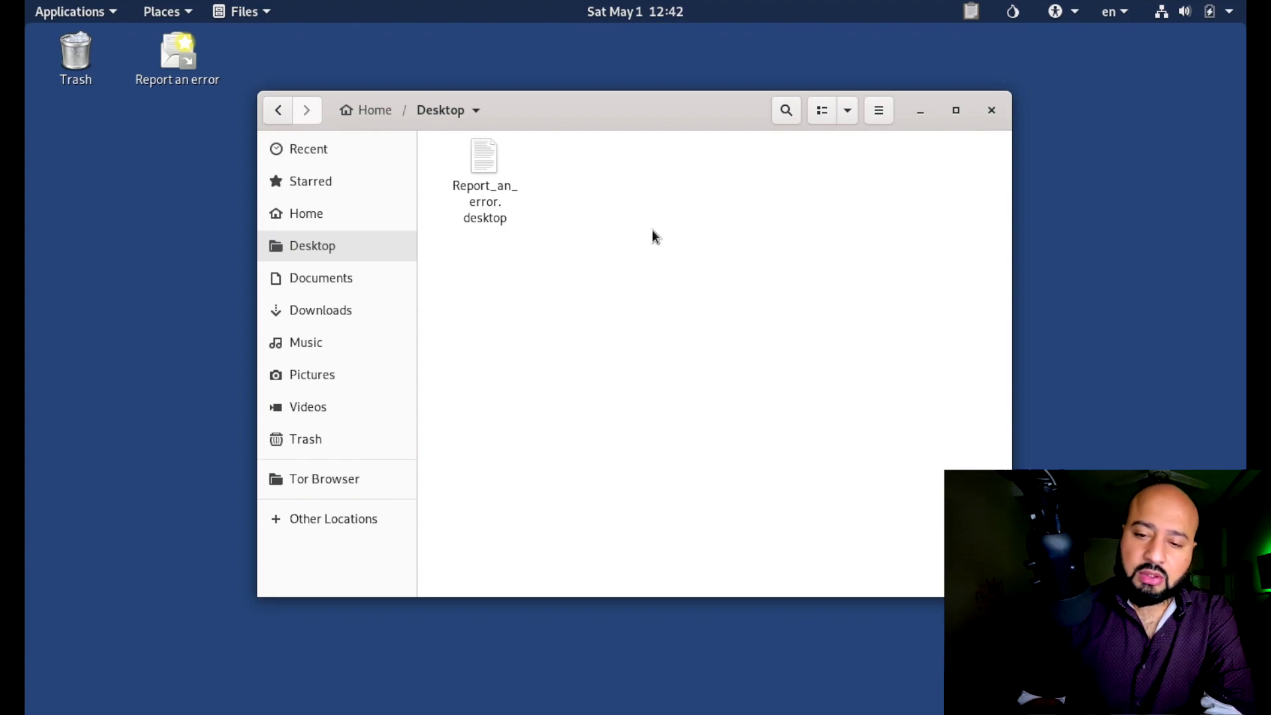
Start wiping the available disk space from the Desktop folder with 2 passes (advised for modern hard disks), authenticating with the administration password.
right_click(611, 222)
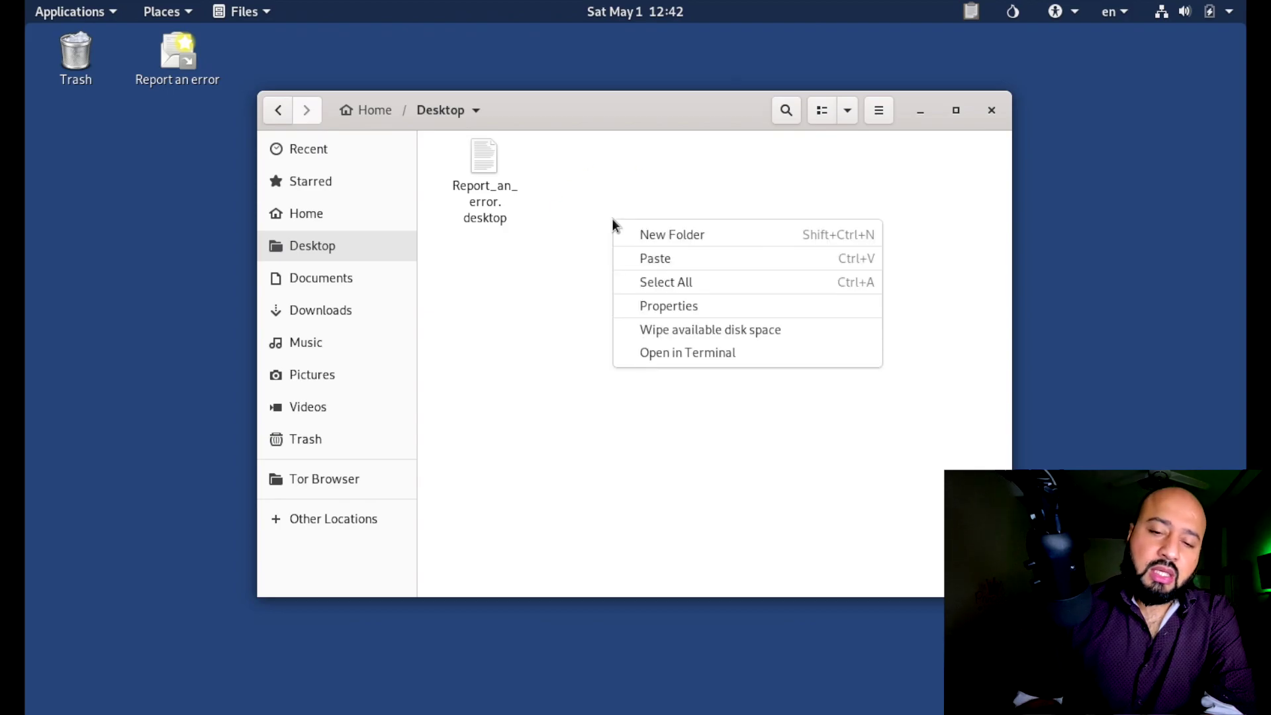
left_click(693, 328)
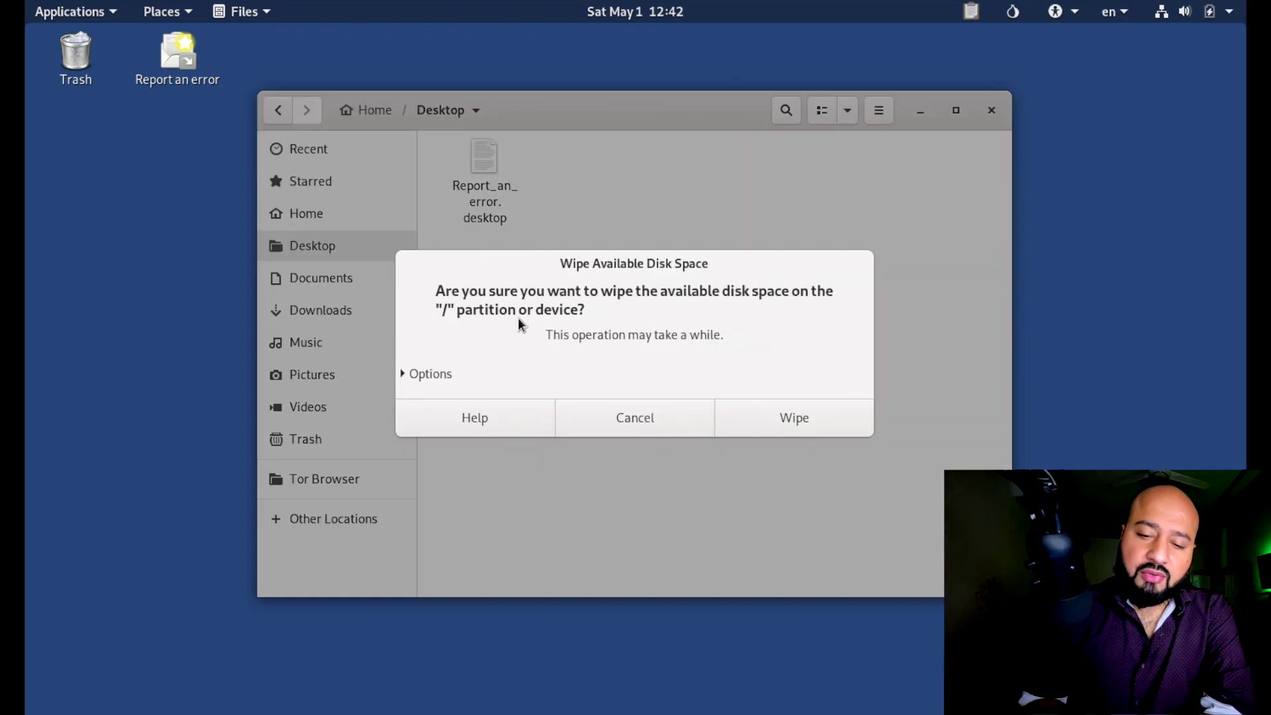
left_click(418, 373)
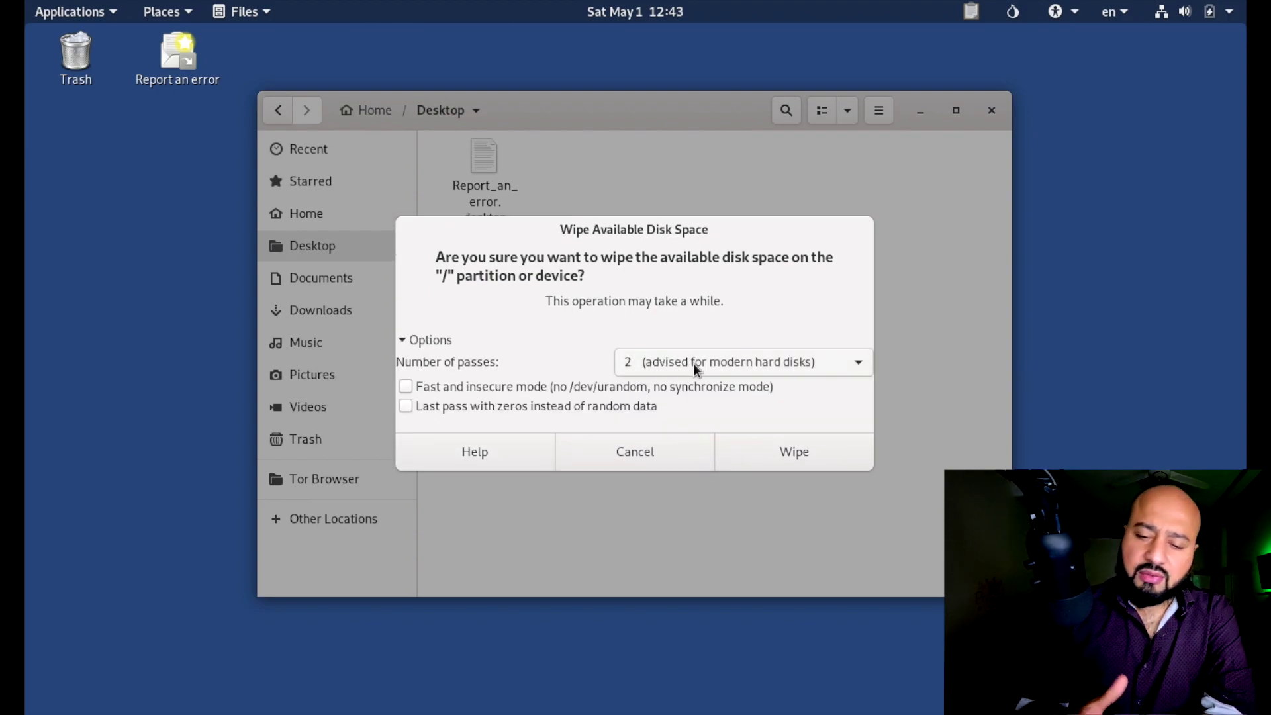
left_click(819, 453)
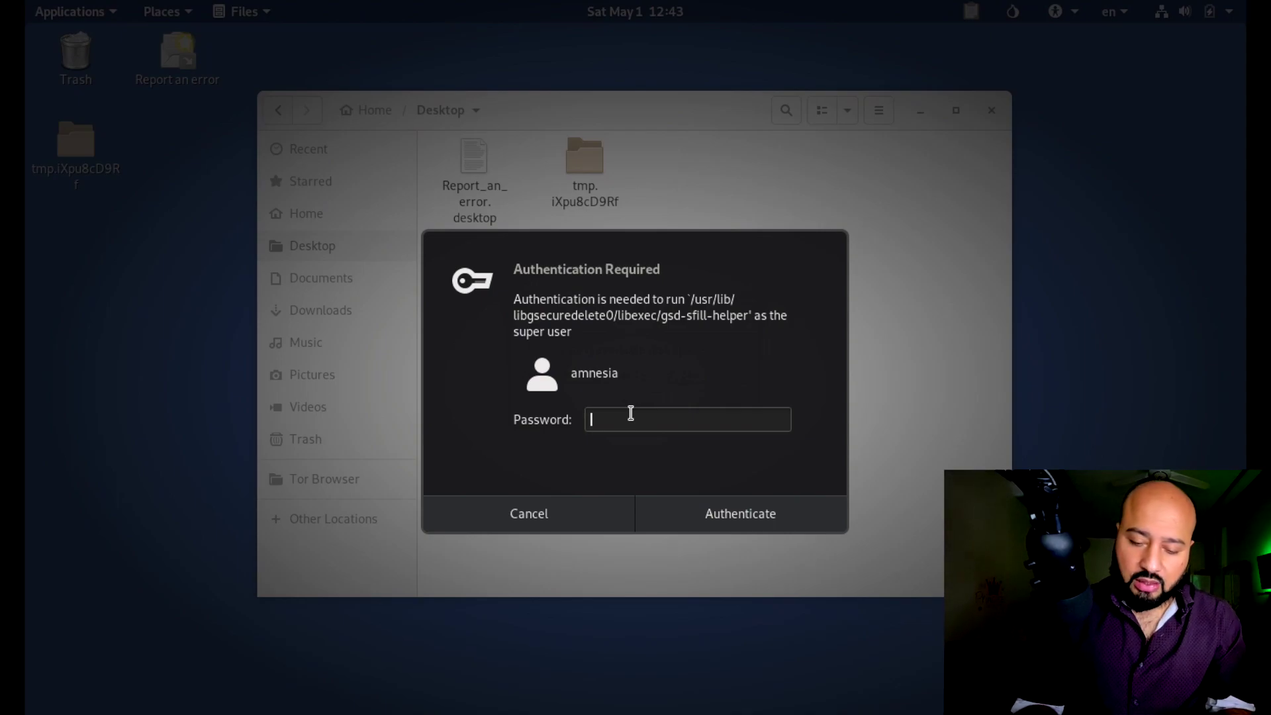
type("•••••••••")
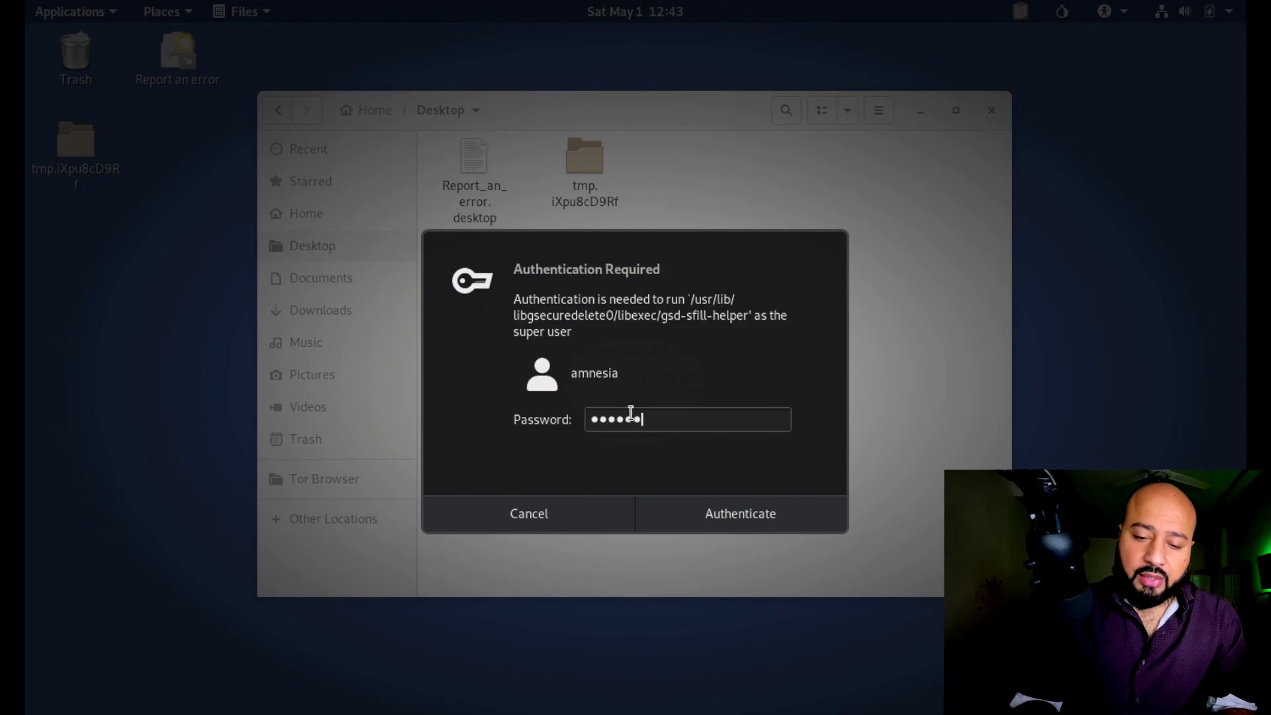
key("Return")
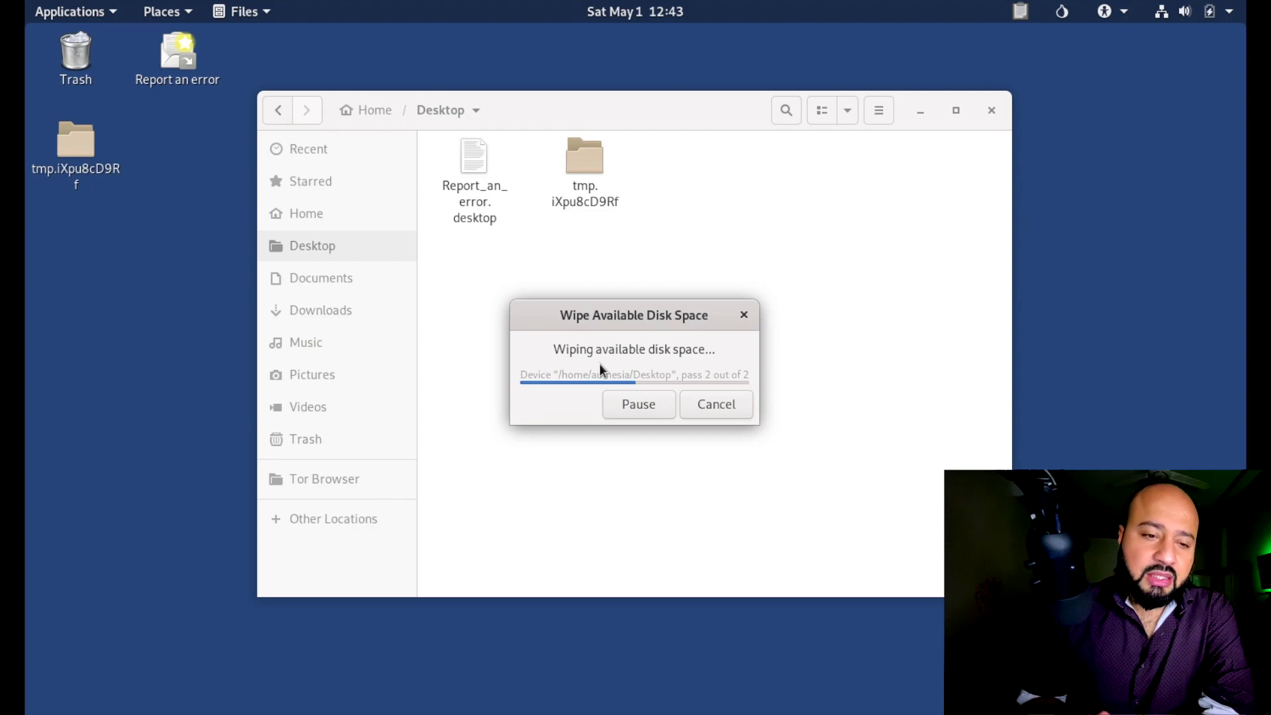
Cancel the running wipe of the available disk space and confirm the cancellation.
left_click(743, 318)
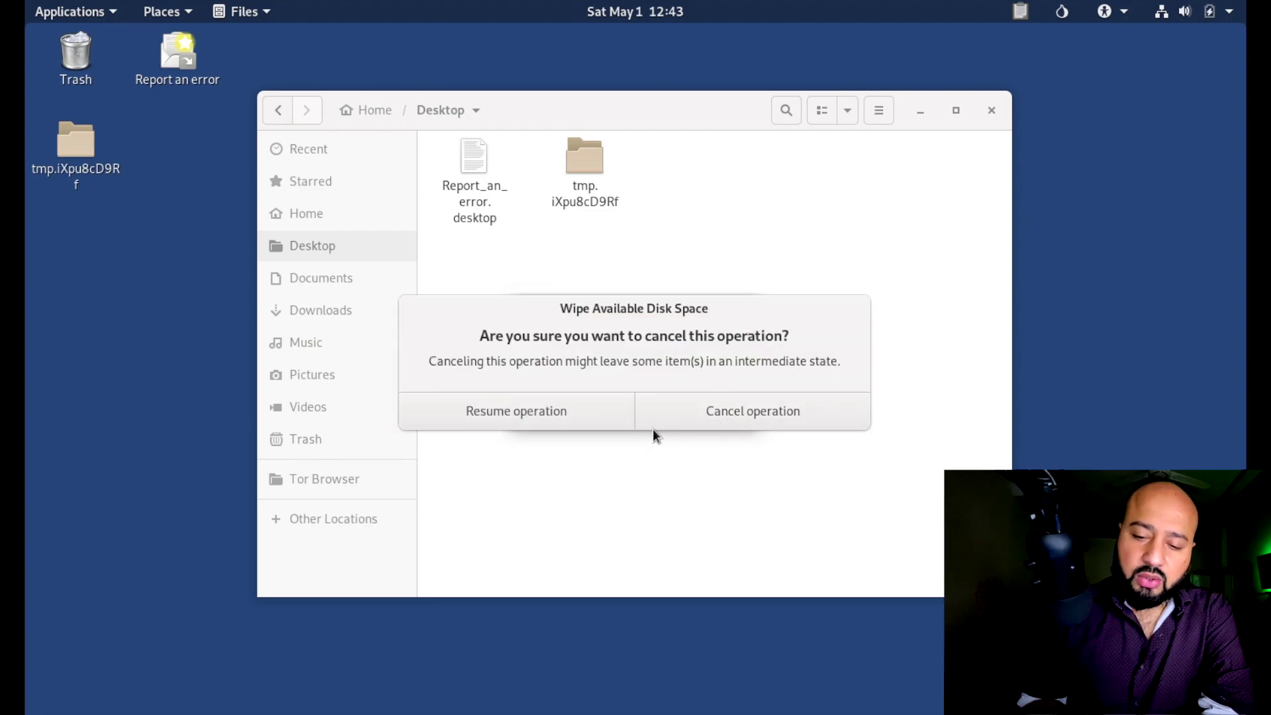
left_click(708, 421)
left_click(717, 410)
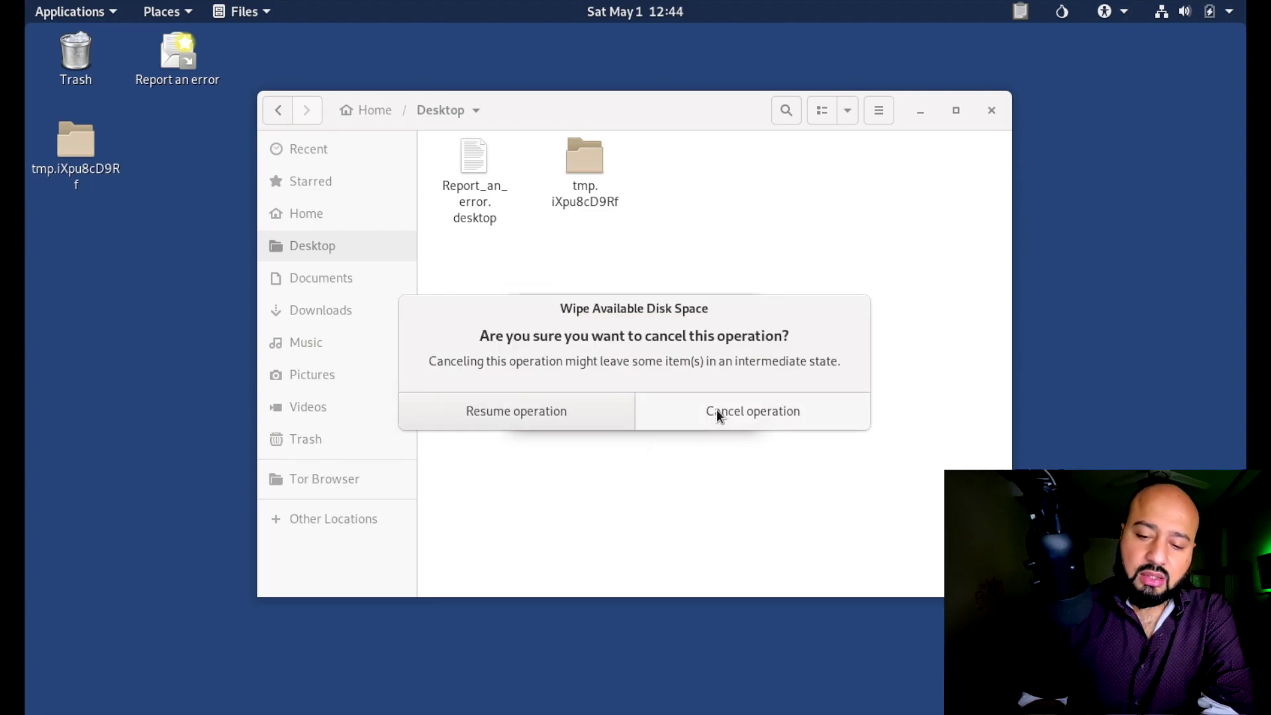
left_click(717, 410)
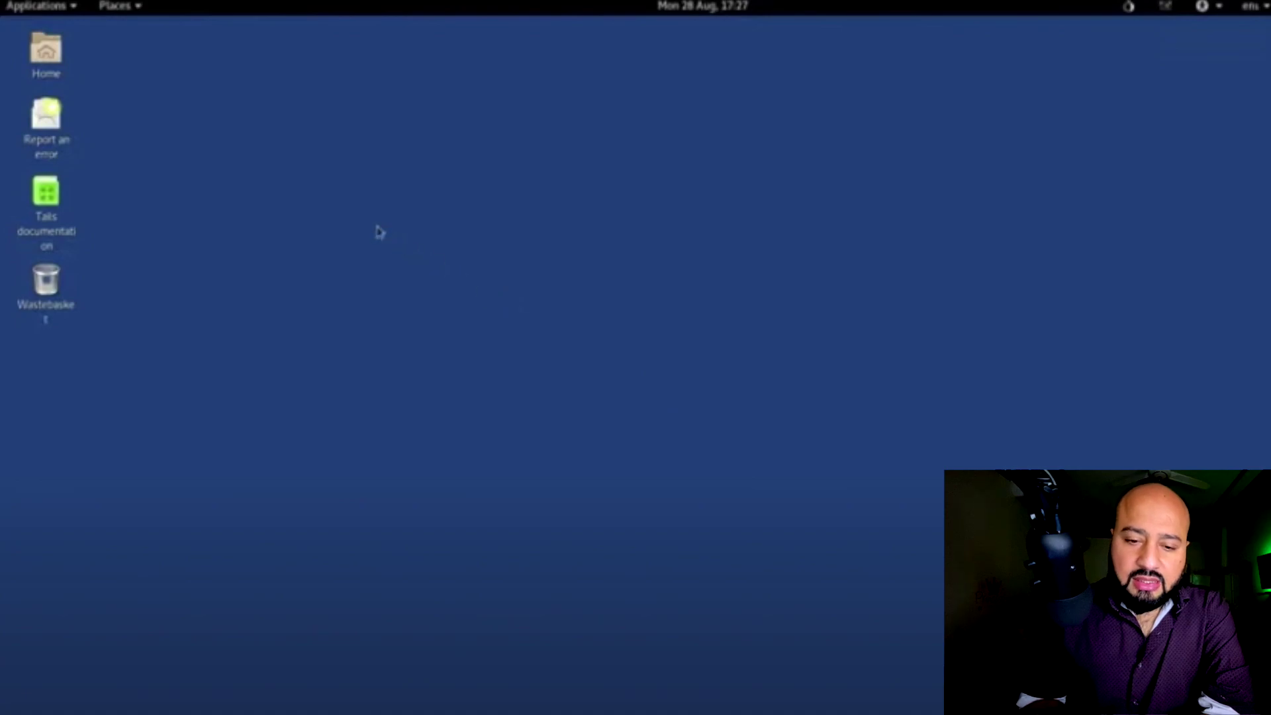
Open the Disks utility, view the 7.8 GB SanDisk thumb drive and select the 16 GB Kingston DataTraveler thumb drive.
left_click(7, 6)
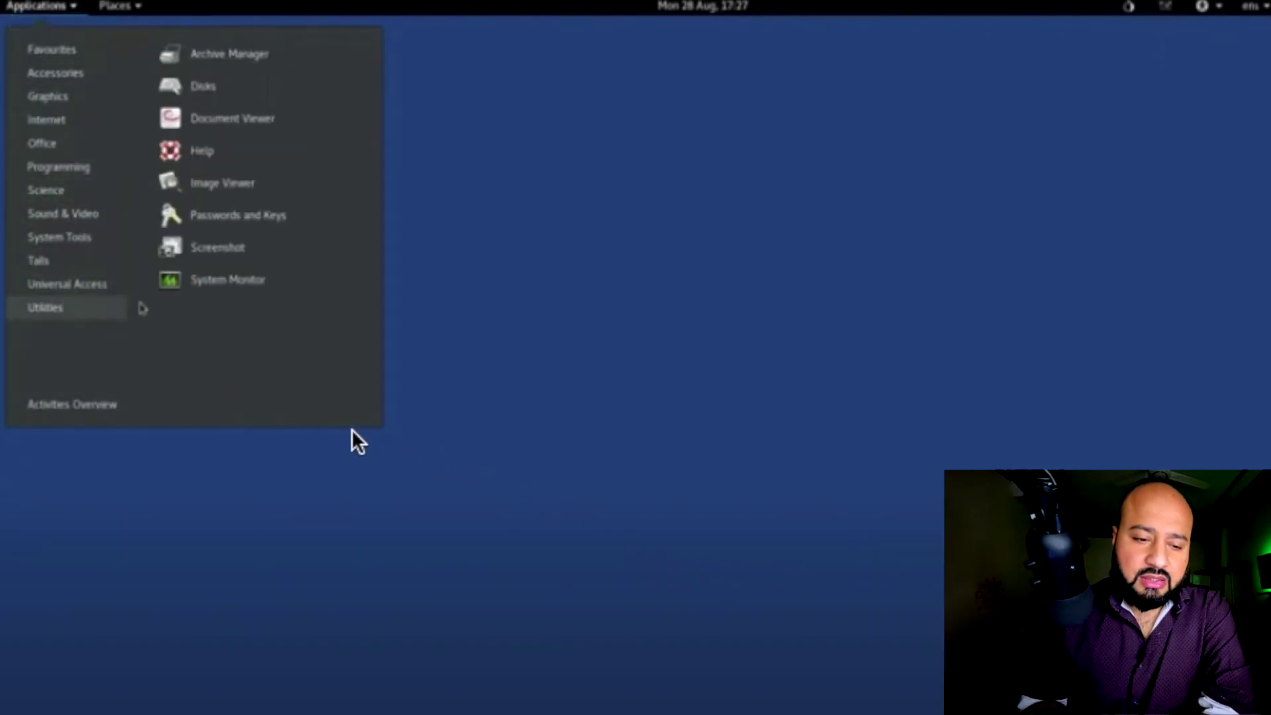
left_click(215, 98)
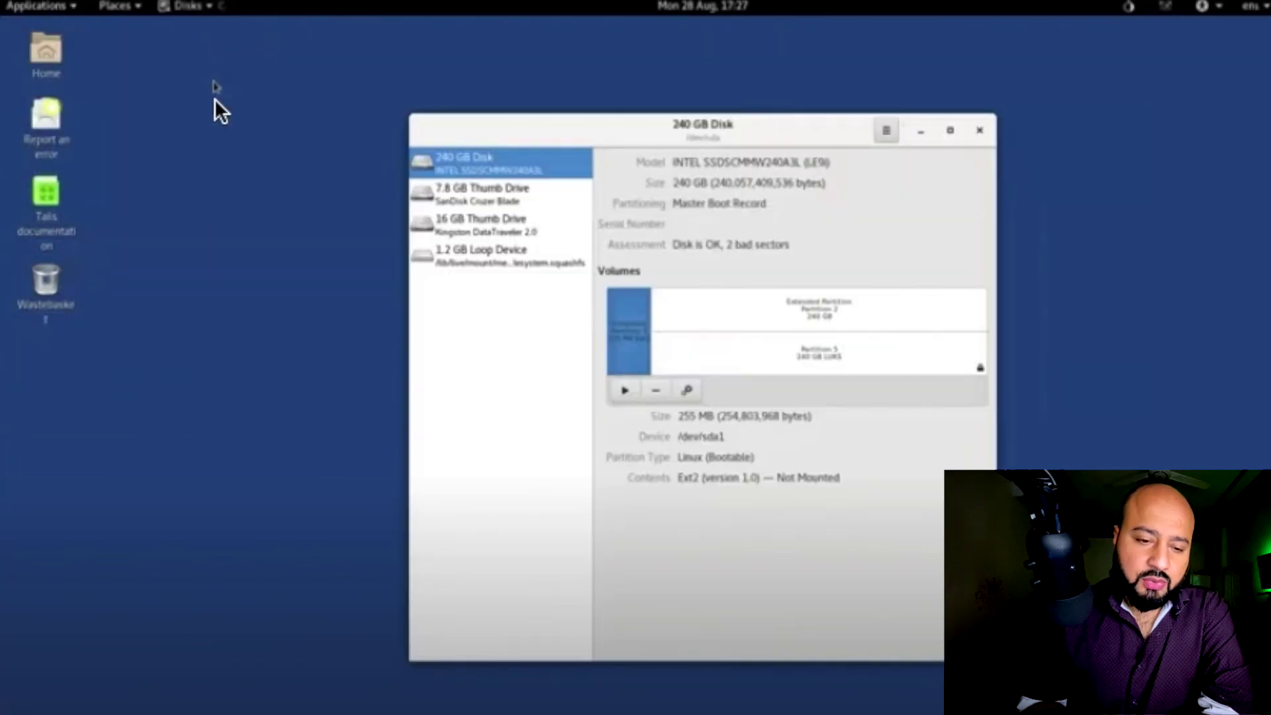
left_click(481, 196)
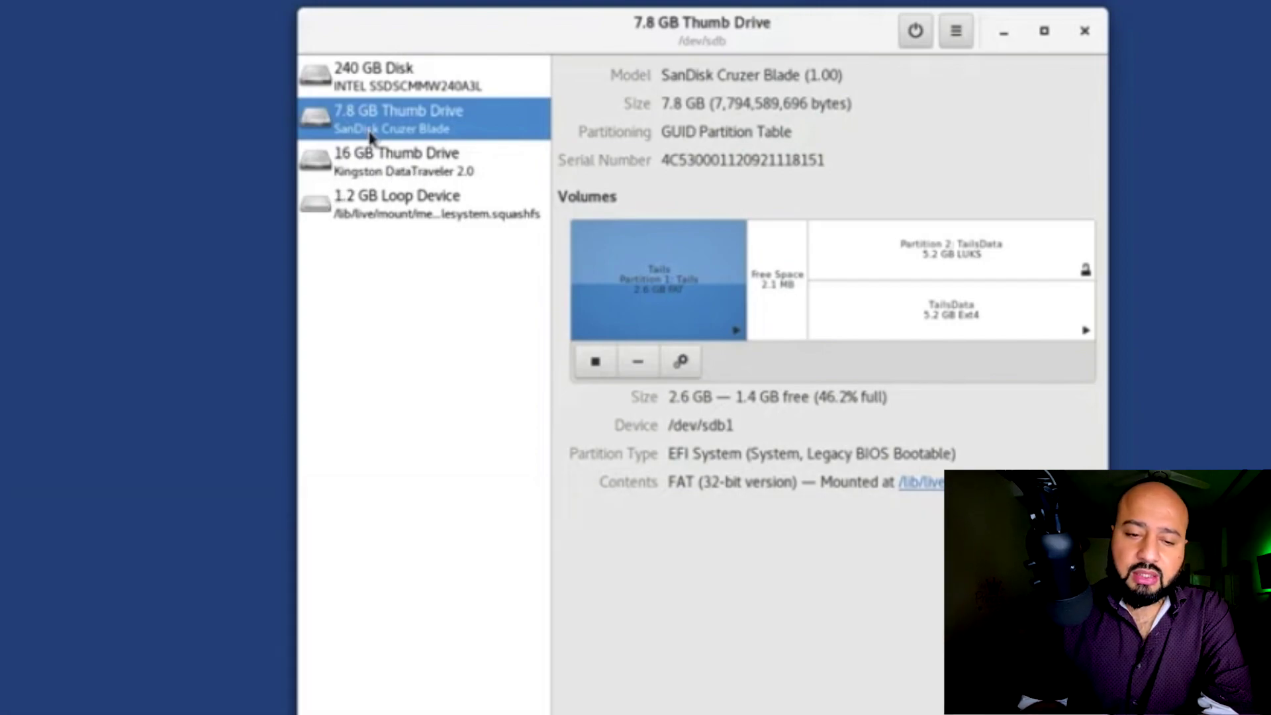
left_click(392, 170)
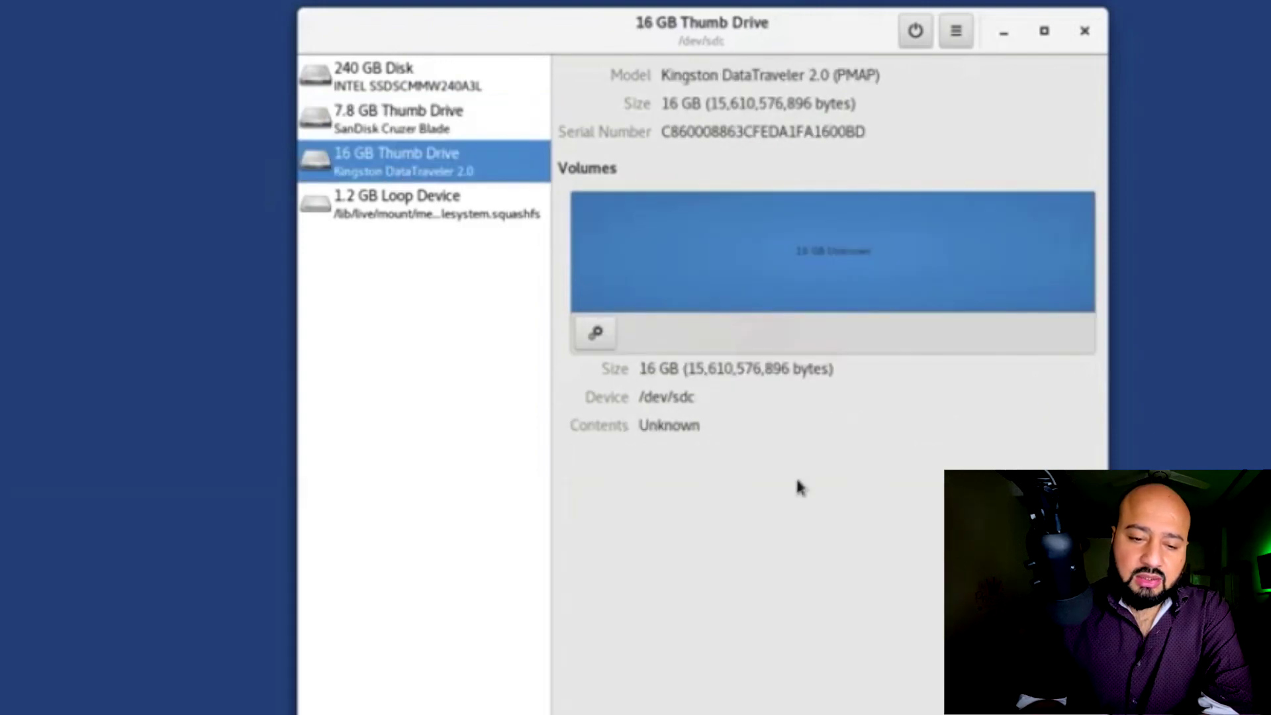
Format the 16 GB thumb drive's volume as FAT, named My Files, overwriting existing data with zeroes (Slow).
left_click(594, 332)
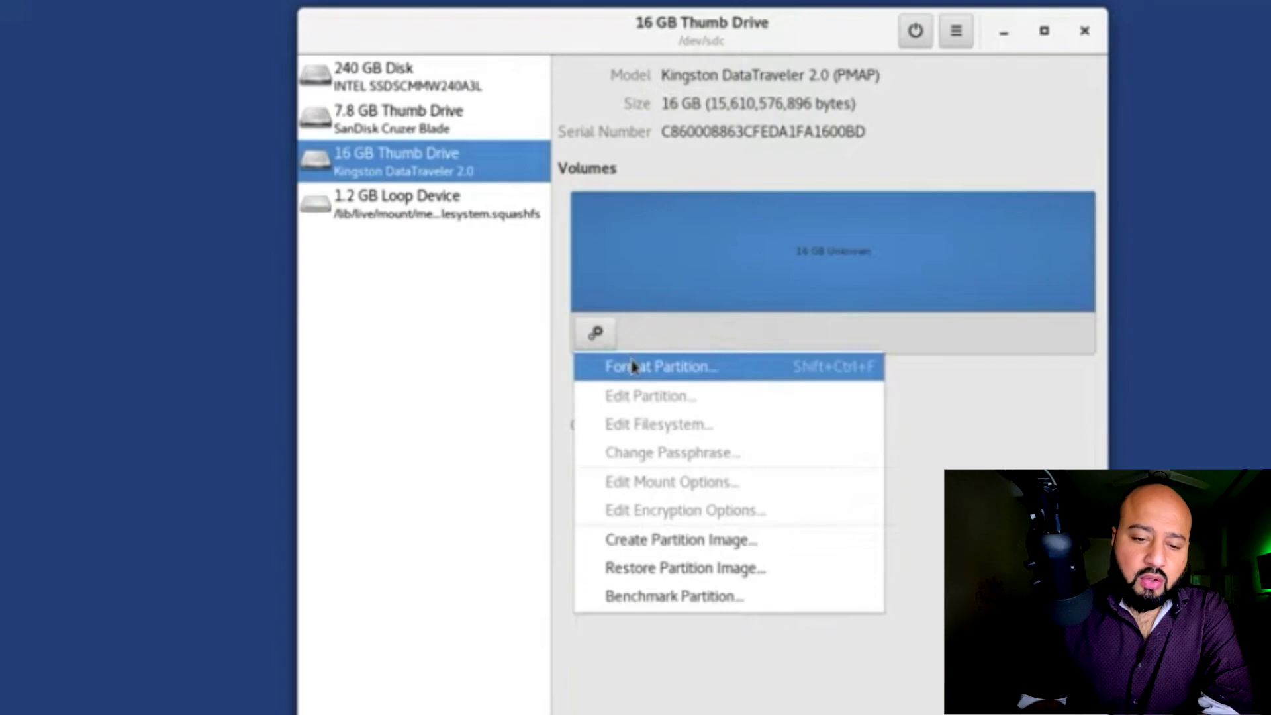
left_click(629, 366)
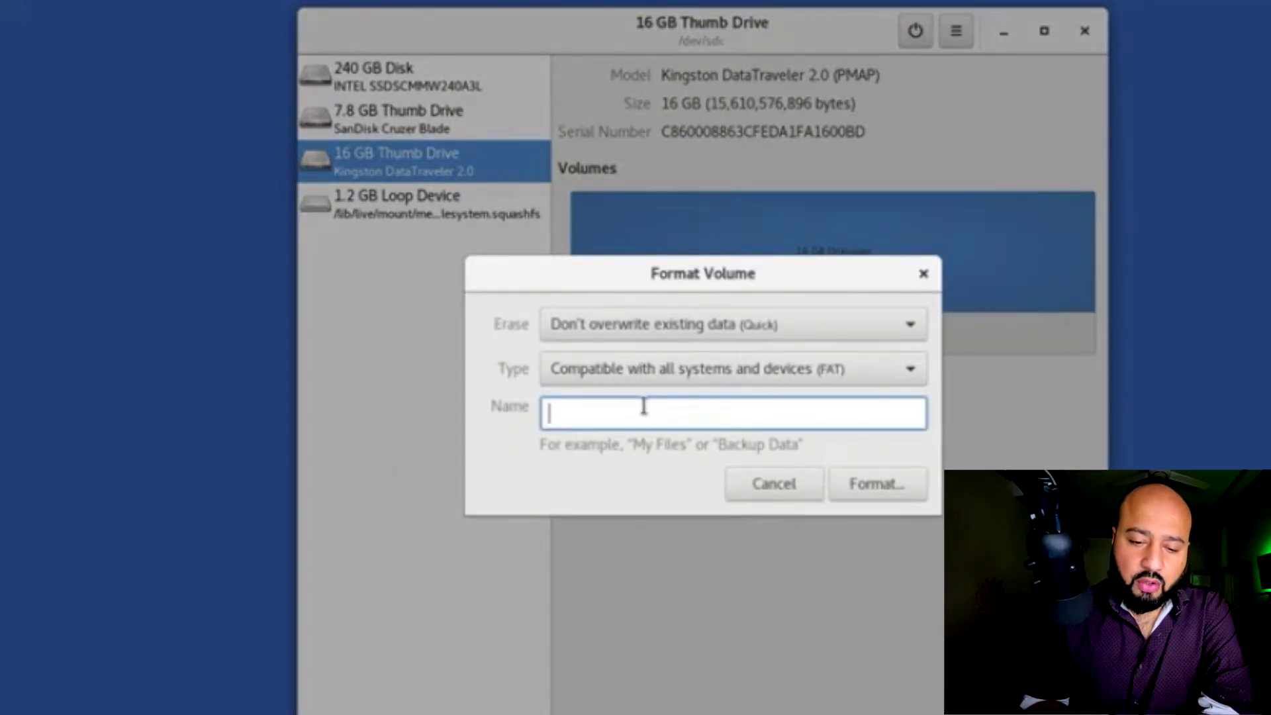
type("My Files")
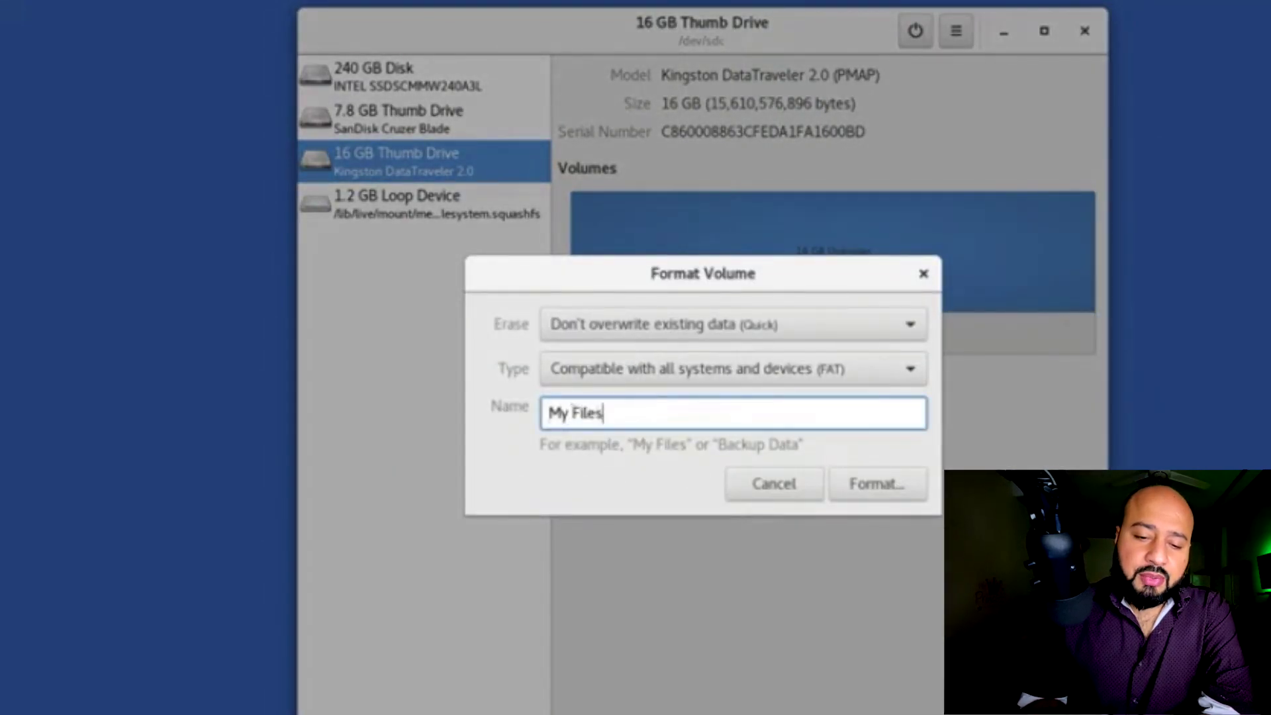
left_click(898, 326)
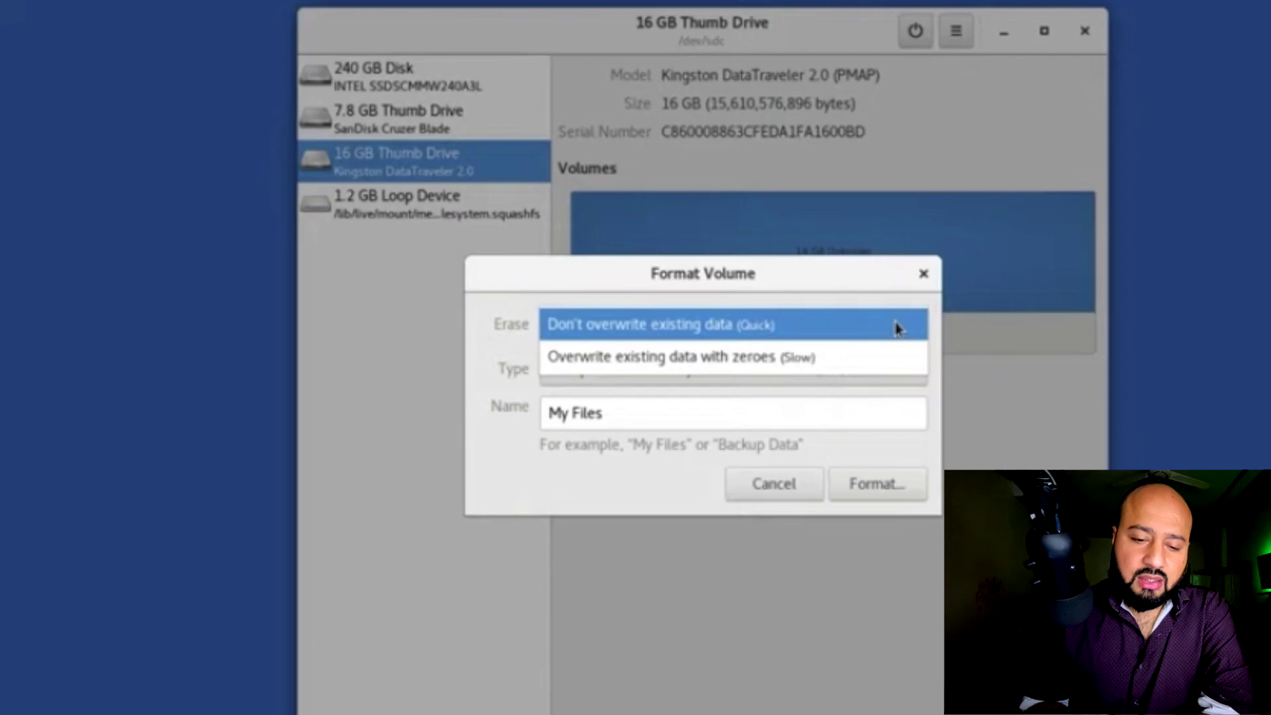
left_click(890, 361)
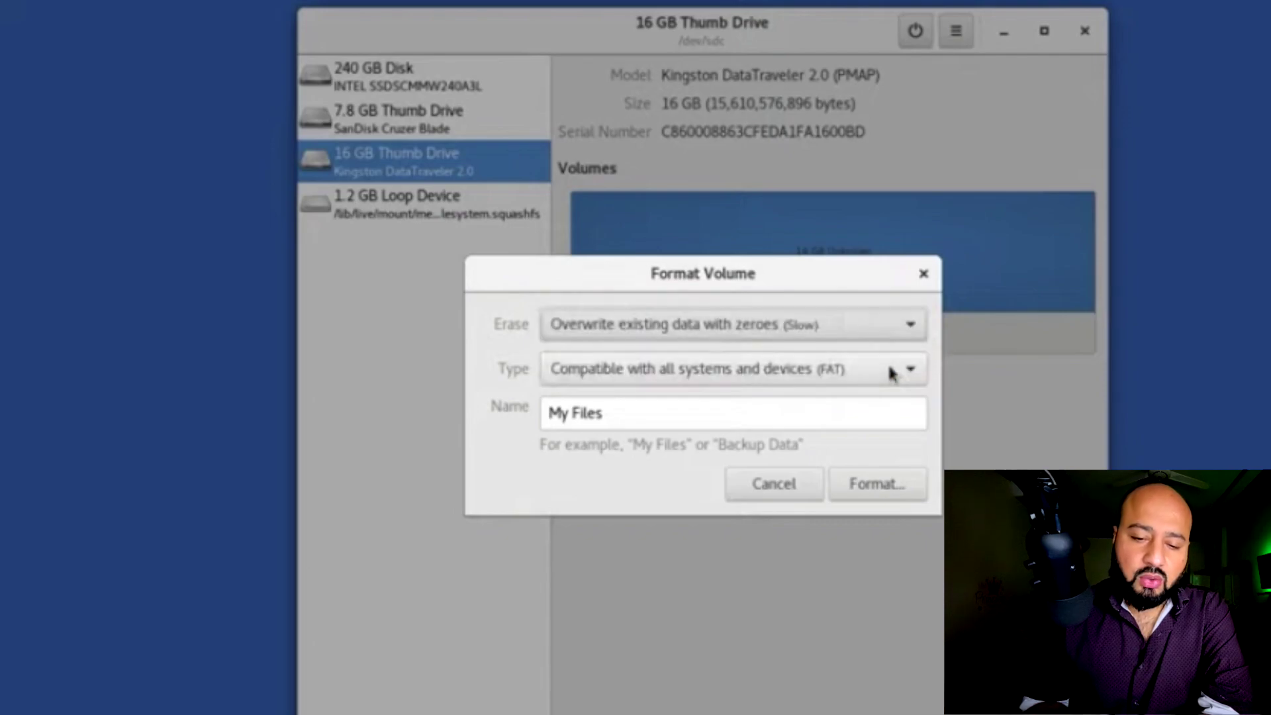
left_click(862, 482)
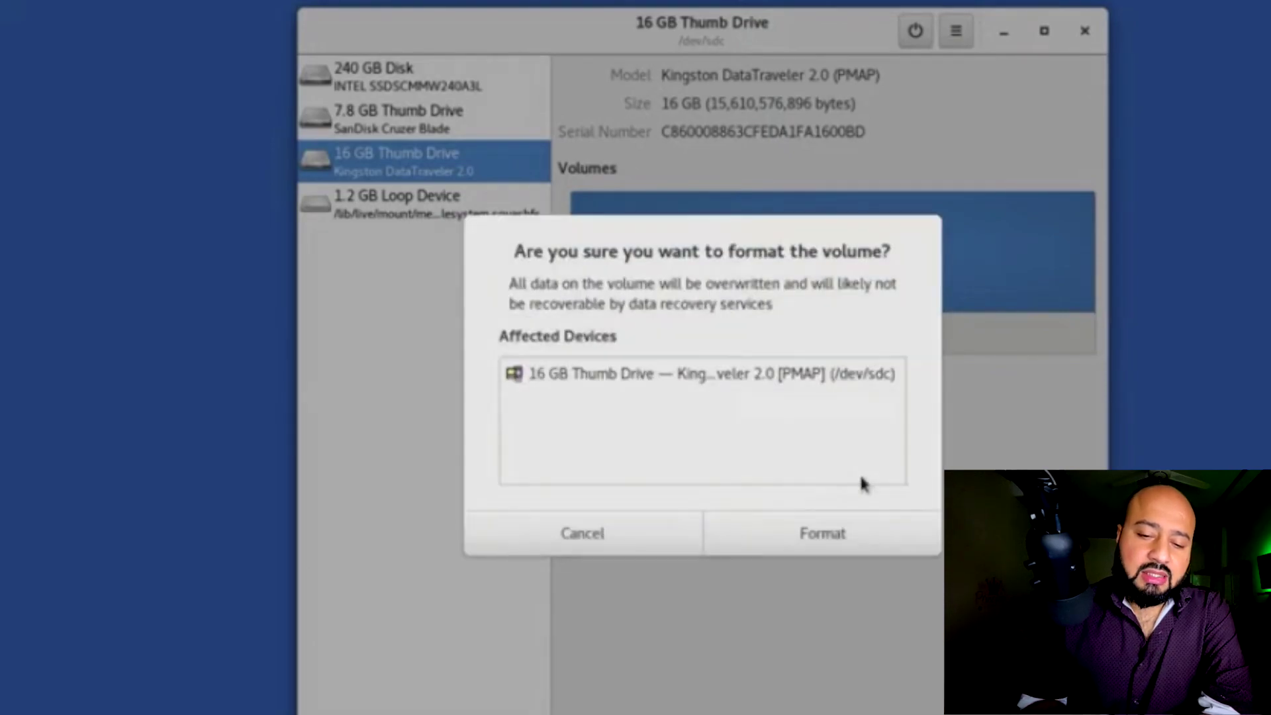
left_click(866, 547)
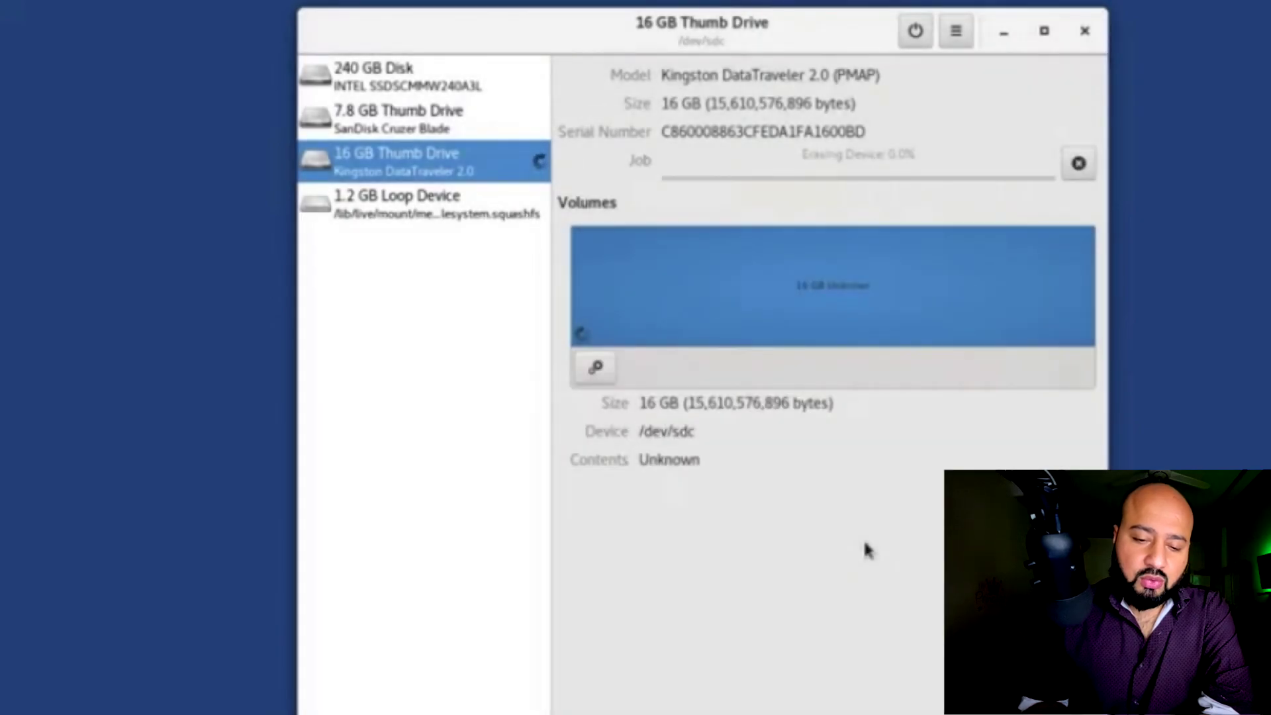